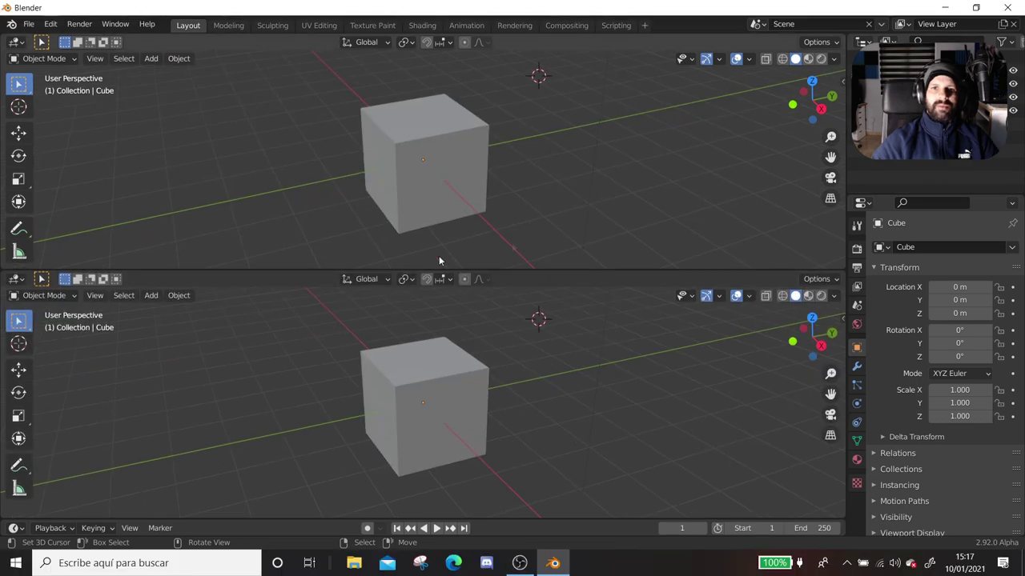
- Switch the lower area to a Geometry Node Editor and narrow its side panel
left_click(14, 279)
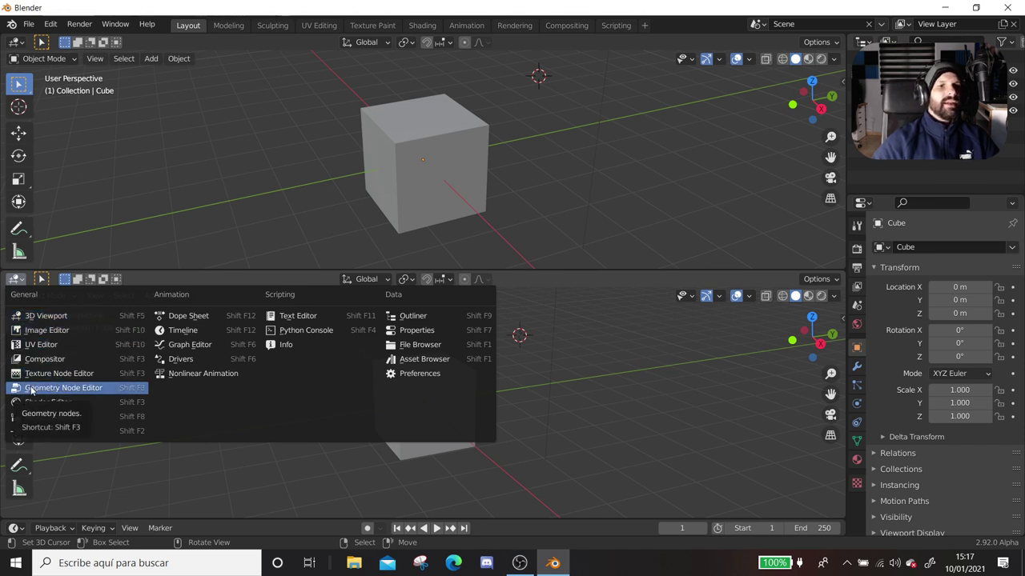
left_click(30, 389)
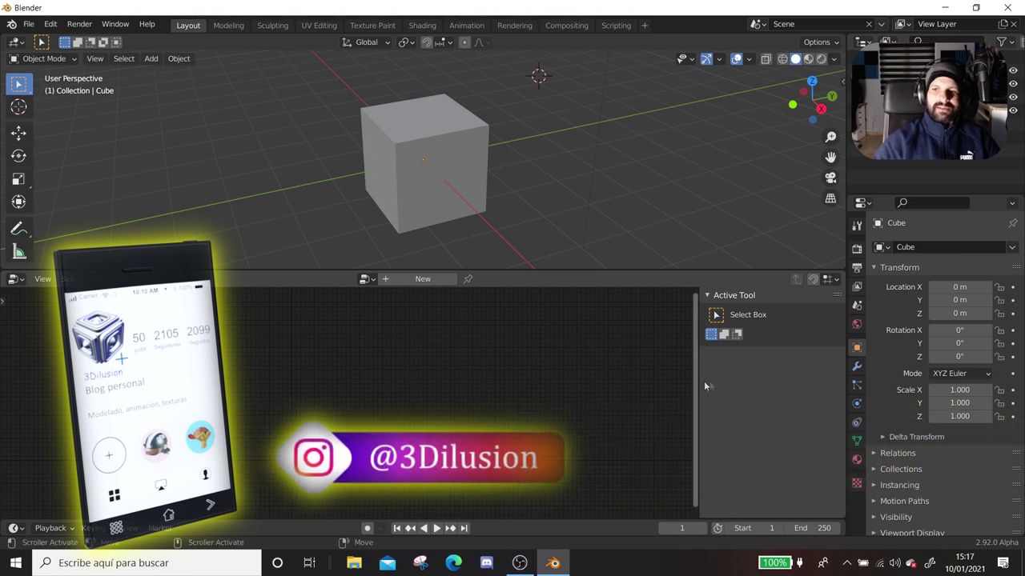
left_click_drag(699, 381, 725, 381)
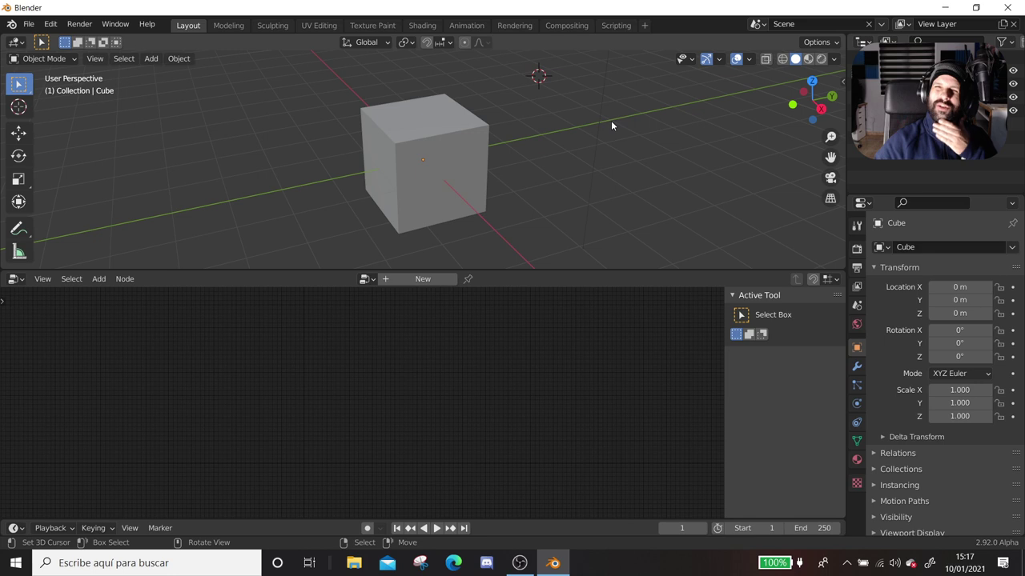
- Add an Ico Sphere mesh to the scene
scroll(616, 120, "down", 4)
mouse_move(618, 125)
middle_mouse_down()
mouse_move(512, 176)
mouse_move(574, 87)
middle_mouse_up()
key("shift+a")
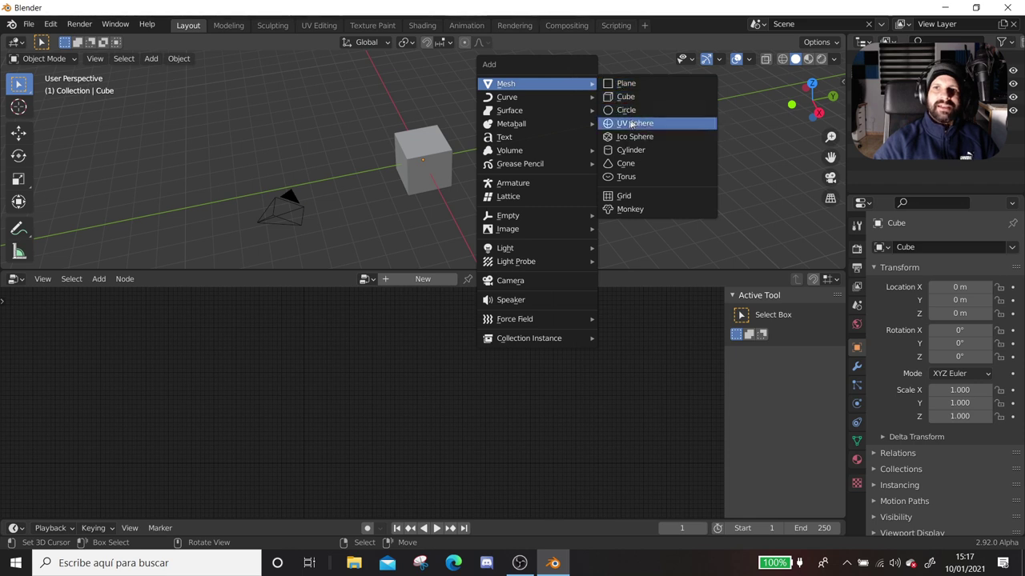
left_click(632, 136)
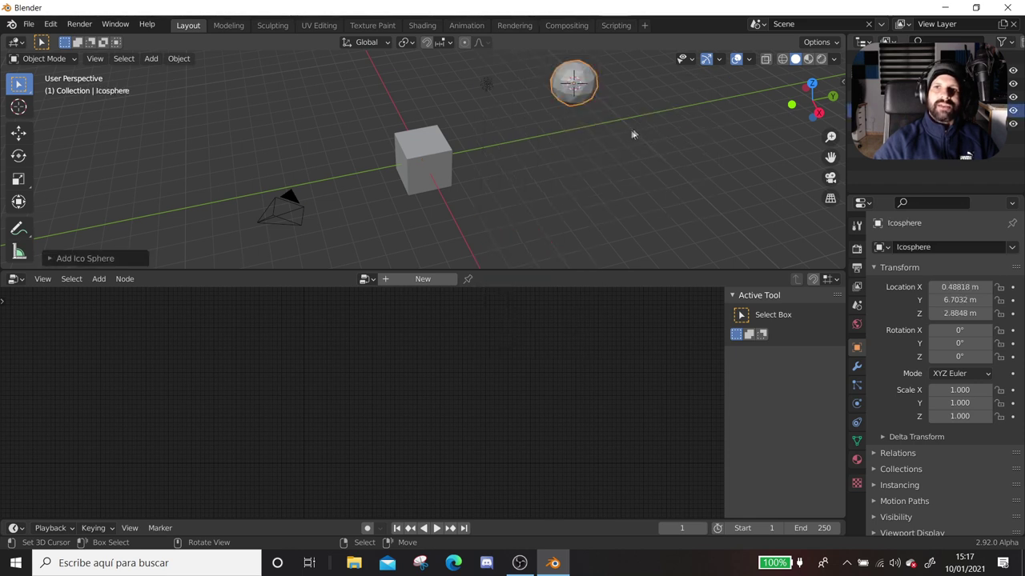
- Add a cylinder and show the Modifier properties tab
key("shift+a")
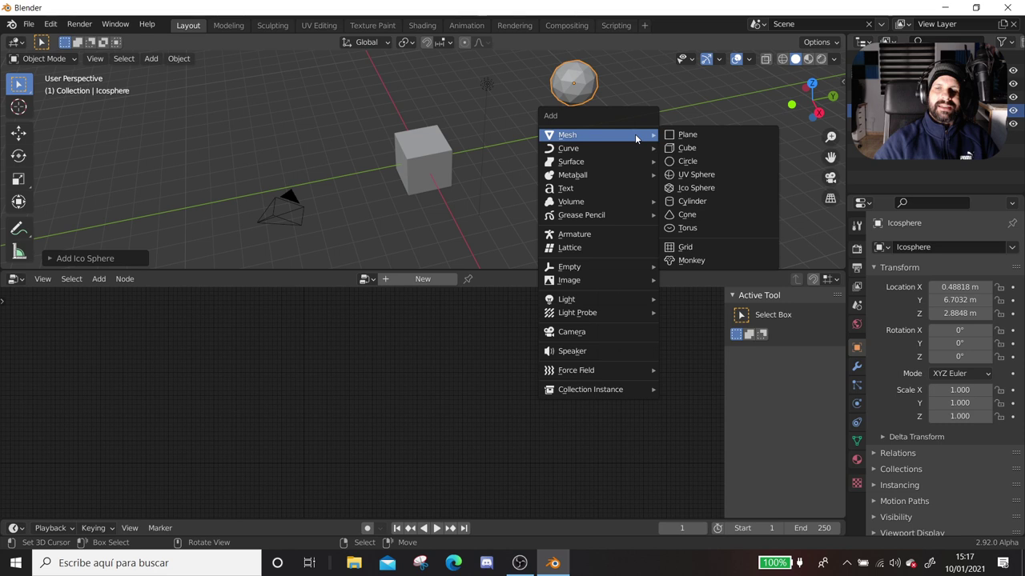
left_click(689, 207)
mouse_move(671, 194)
middle_mouse_down()
mouse_move(656, 172)
mouse_move(595, 189)
middle_mouse_up()
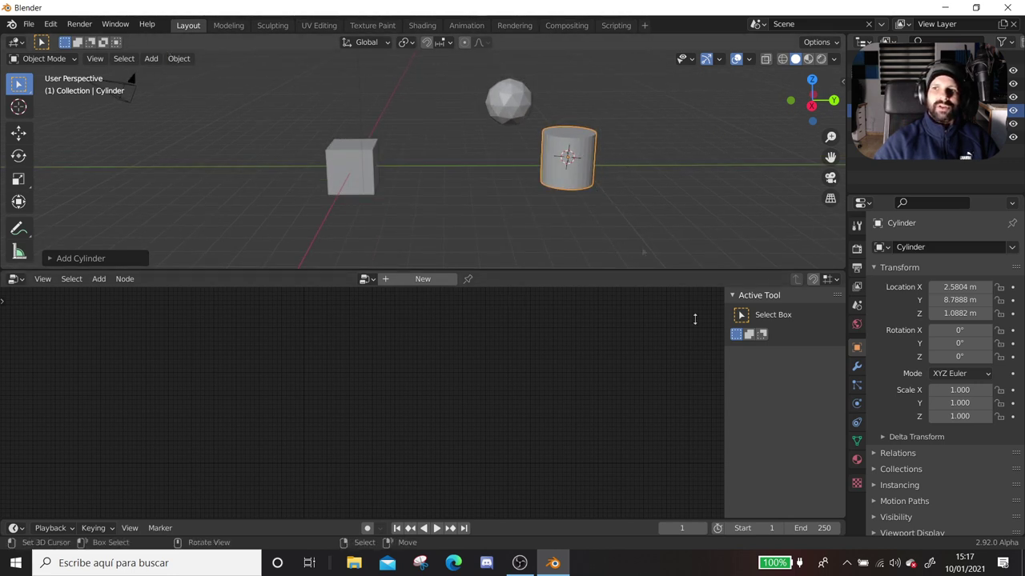
left_click(857, 366)
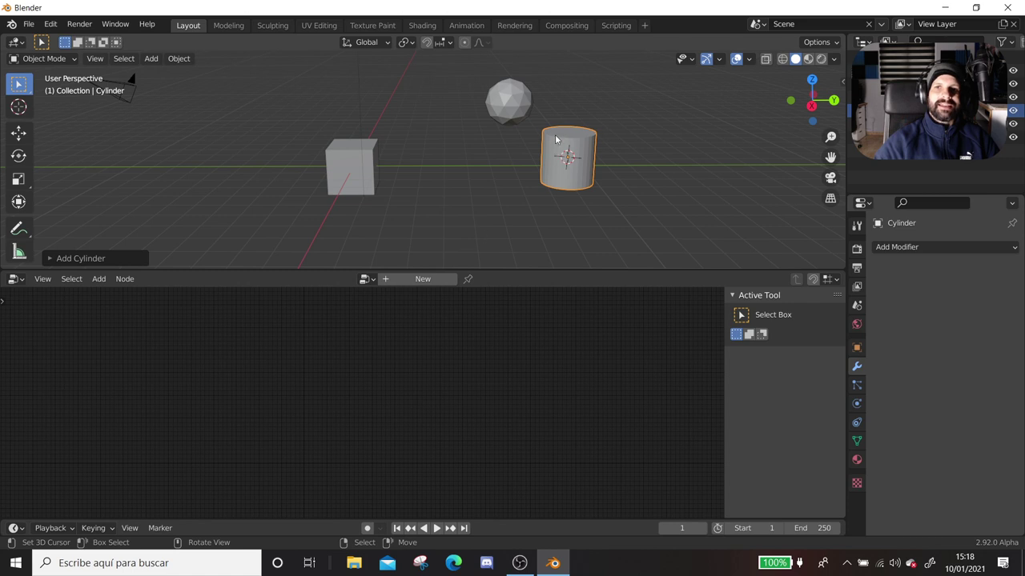
left_click(514, 99)
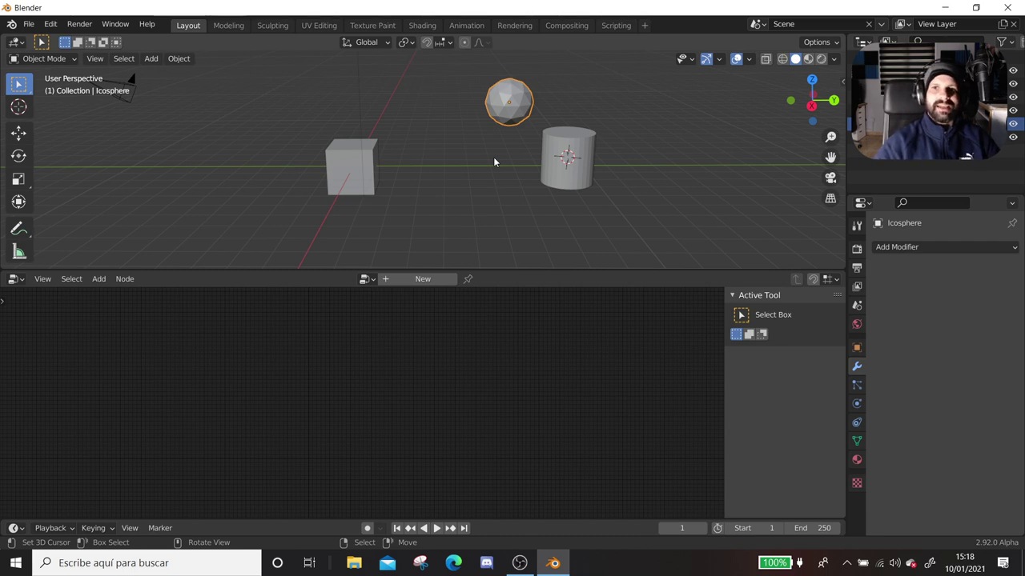
- Create a new Geometry Nodes tree on the selected cylinder
scroll(493, 157, "down", 2)
middle_click_drag(493, 157, 533, 325)
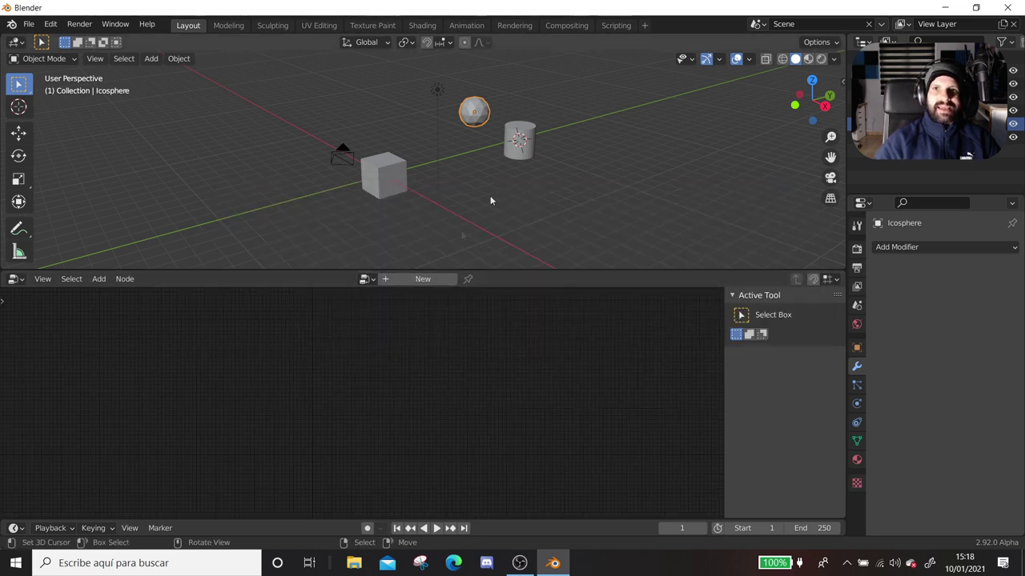
left_click(535, 142)
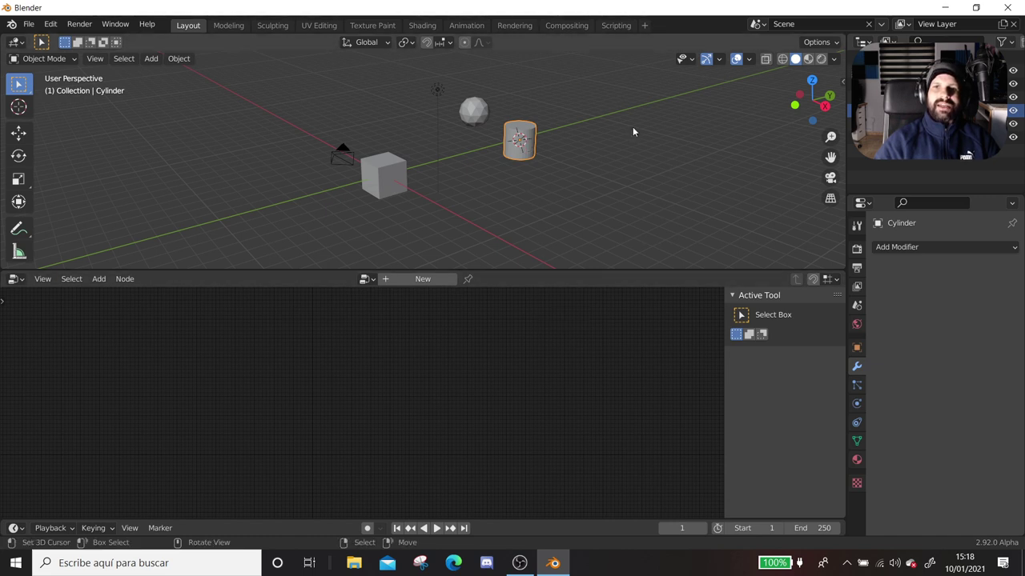
left_click(422, 279)
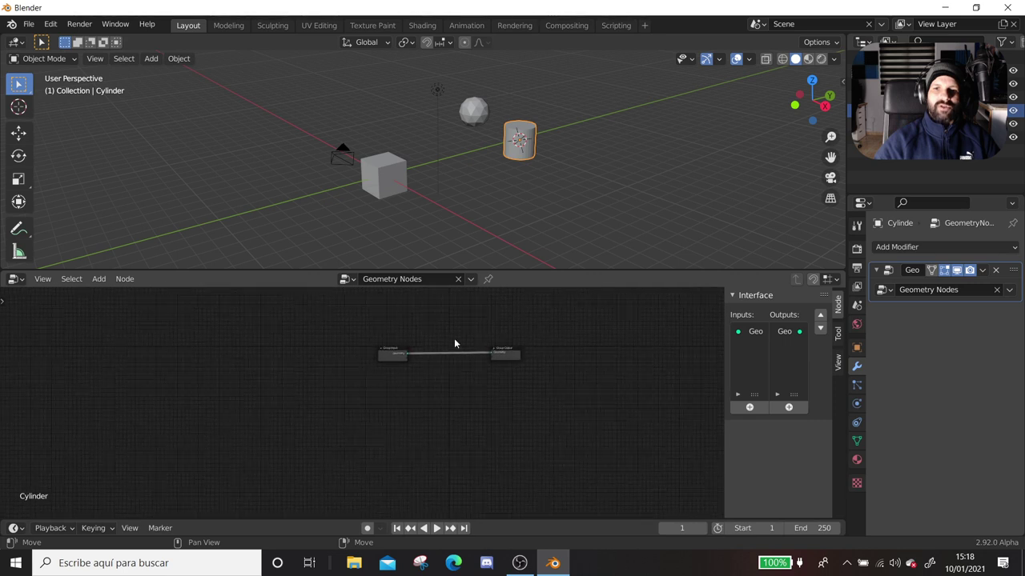
- Move the Group Input node left and reselect the cylinder
scroll(454, 343, "up", 2)
scroll(352, 330, "up", 2)
left_click_drag(384, 330, 352, 331)
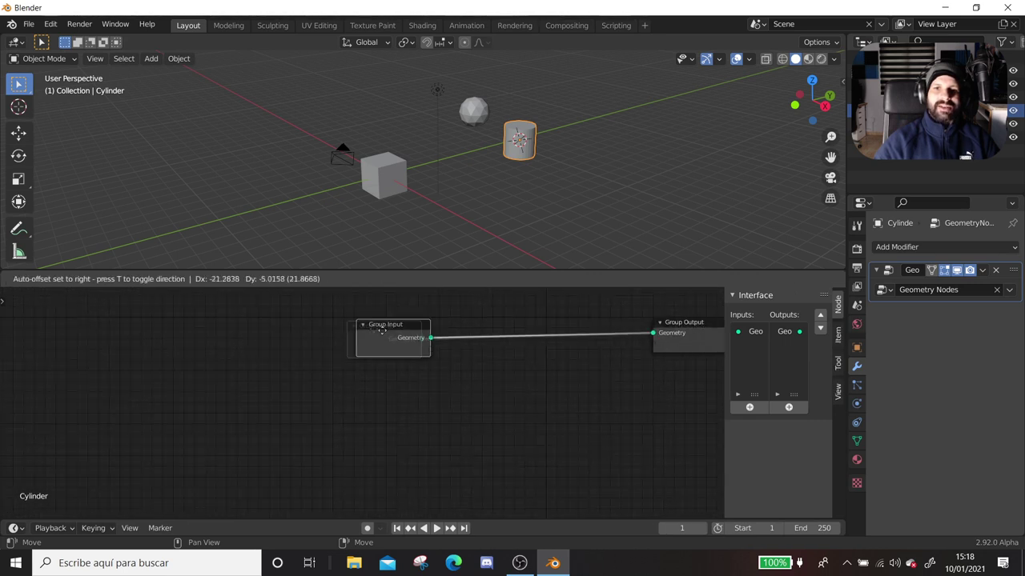
left_click(473, 119)
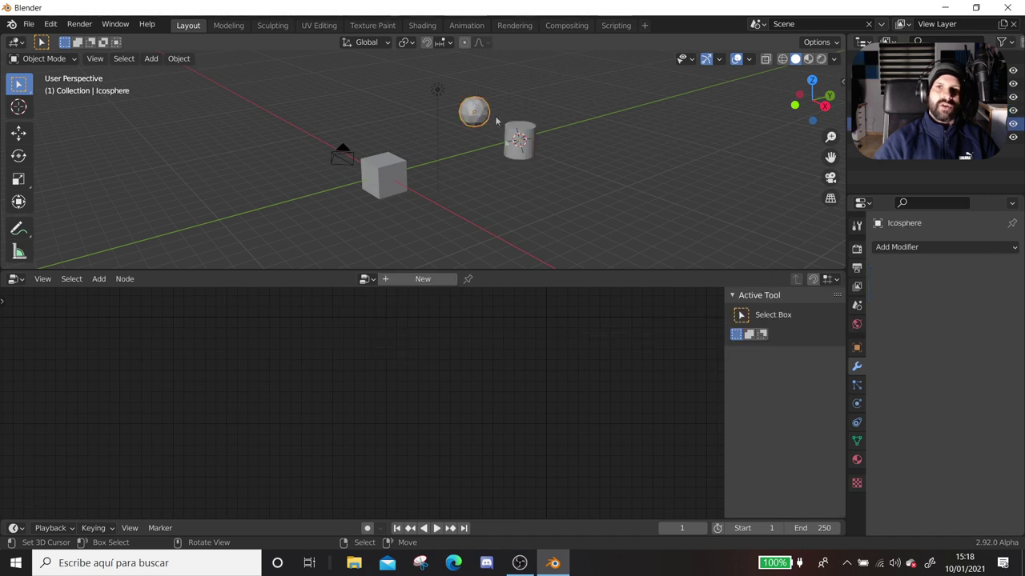
left_click(525, 138)
middle_click_drag(469, 411, 442, 394)
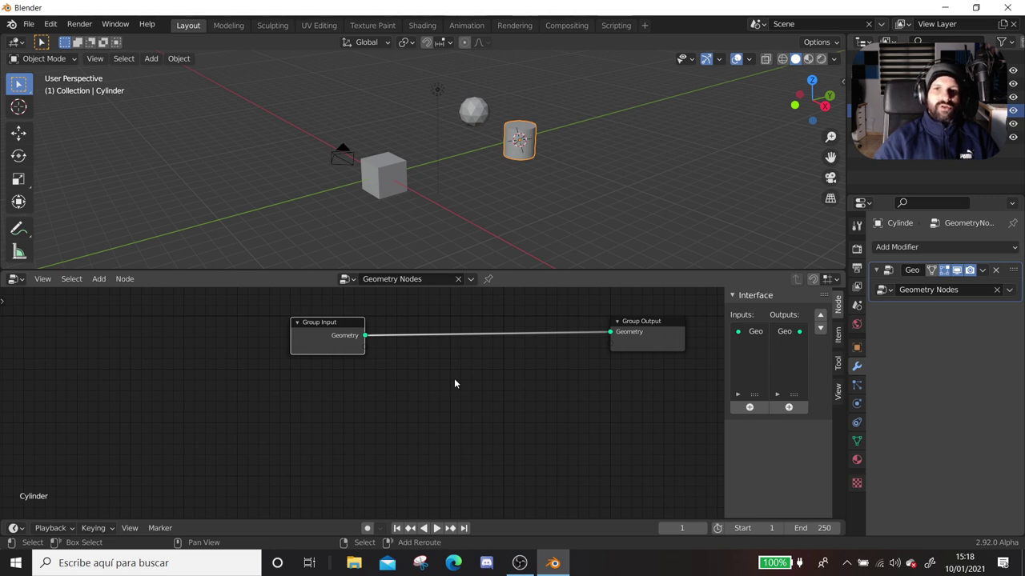
key("shift+a")
mouse_move(386, 392)
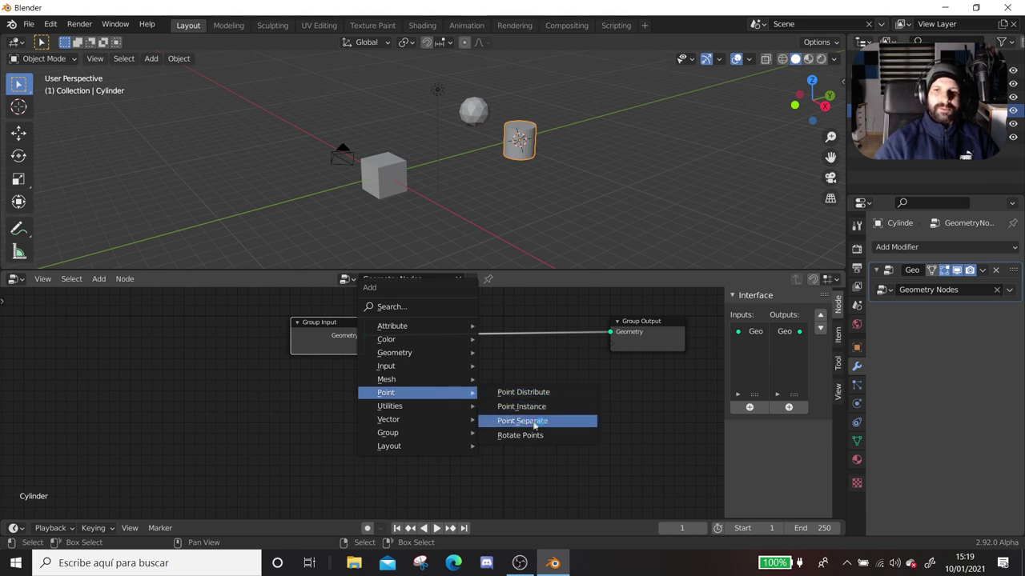
- Insert a Point Instance node on the link with Icosphere as its Object
left_click(503, 411)
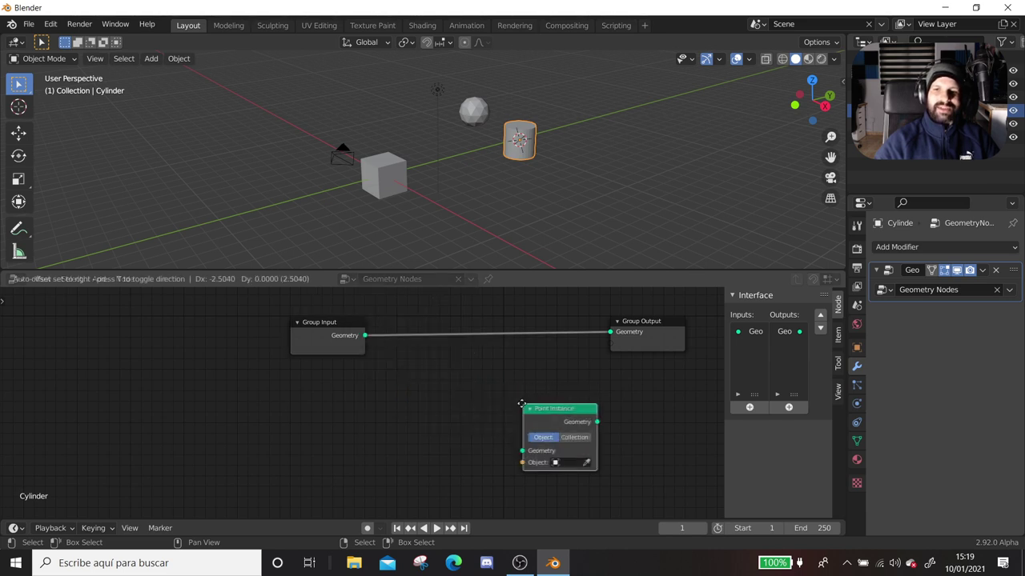
left_click(507, 333)
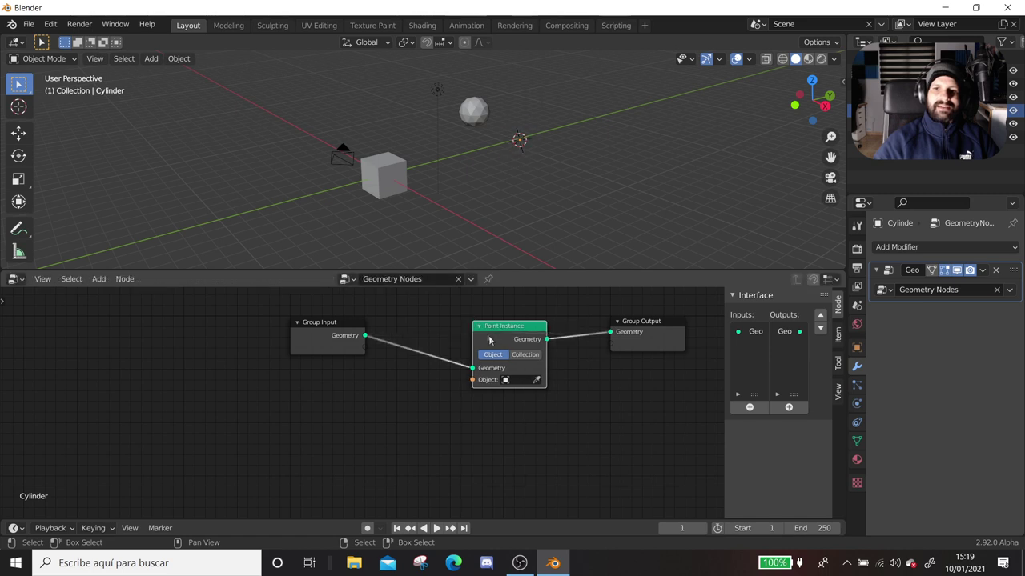
left_click(537, 381)
left_click(473, 111)
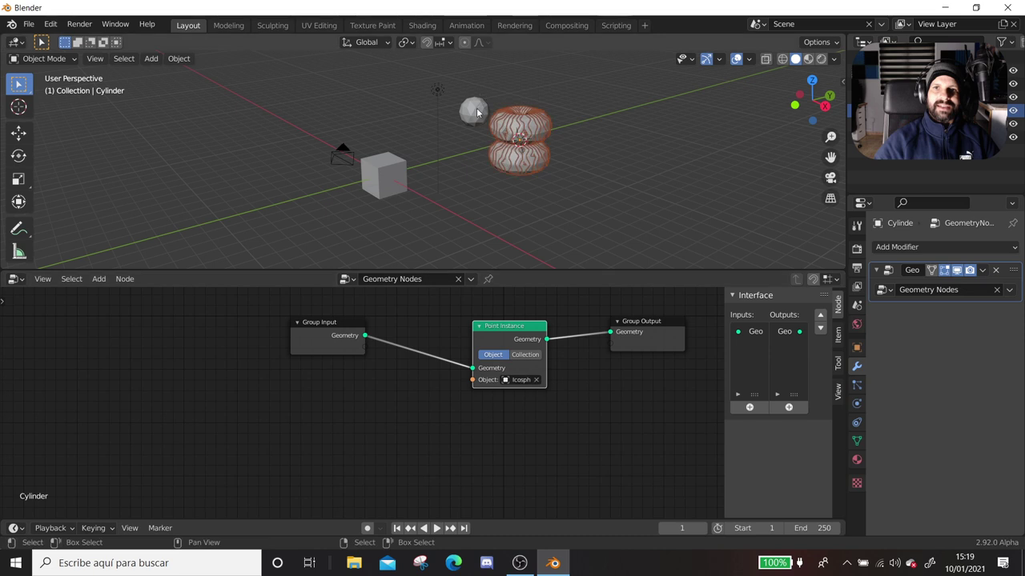
- Spread the Group Input and Point Instance nodes apart and add an Attribute Fill node
left_click_drag(336, 324, 266, 319)
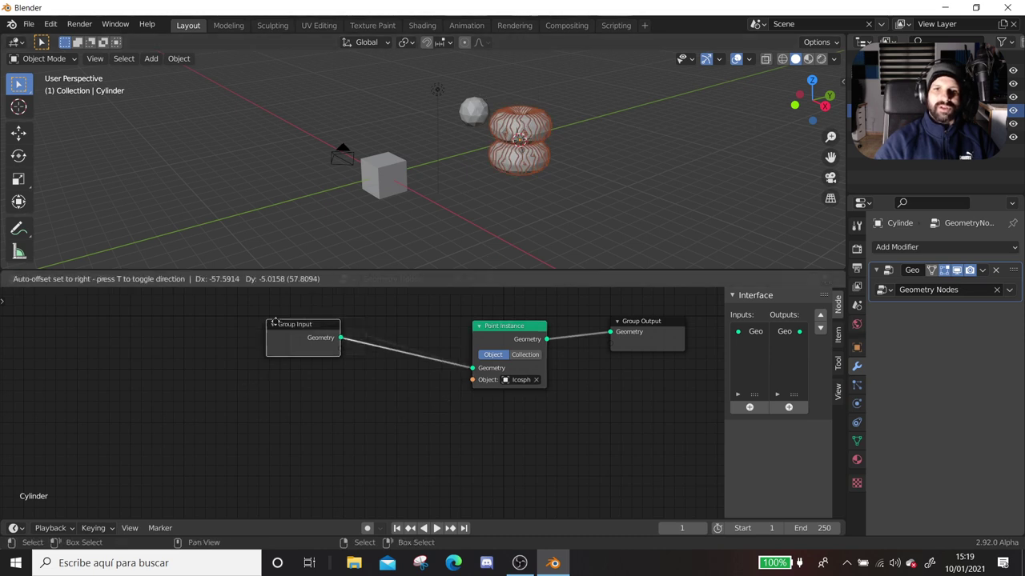
left_click_drag(502, 323, 501, 294)
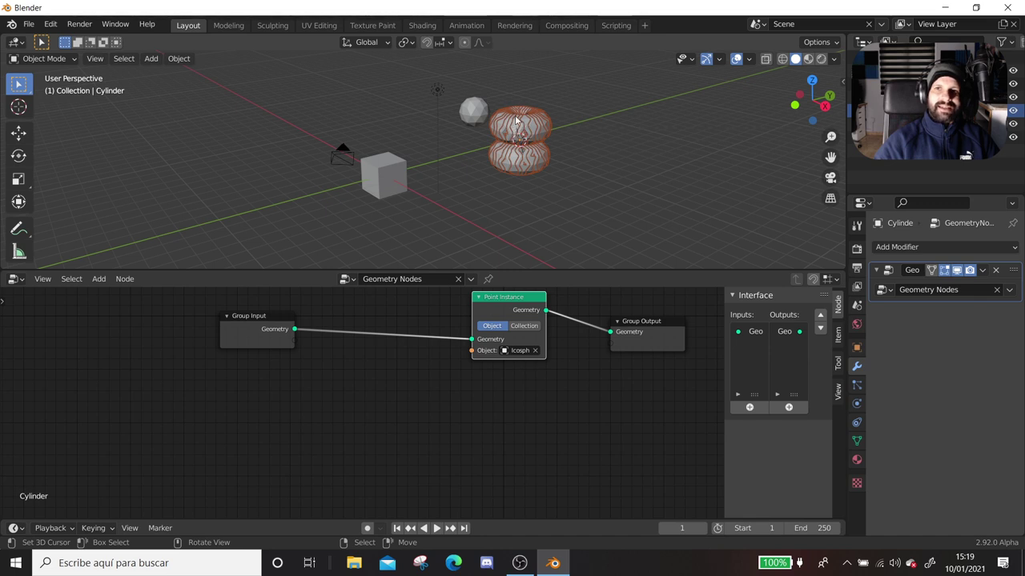
scroll(481, 383, "down", 1)
left_click_drag(306, 327, 263, 324)
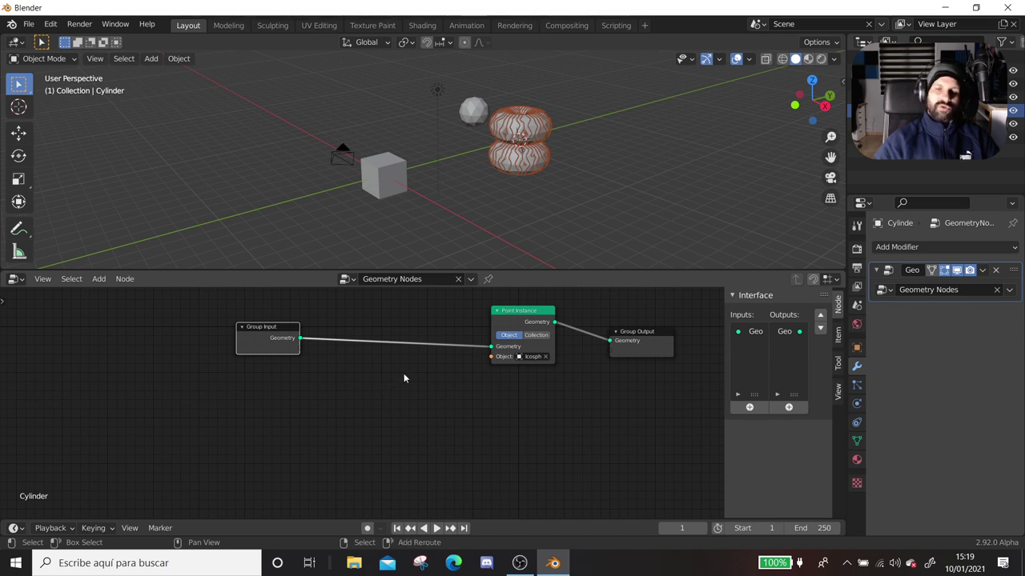
key("shift+a")
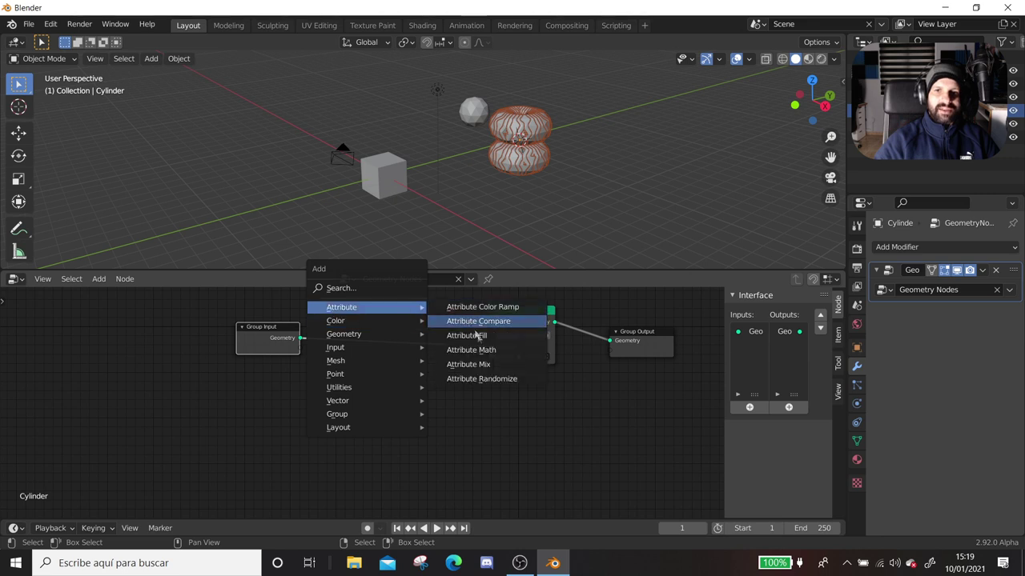
left_click(468, 333)
- Place Attribute Fill before Point Instance with its attribute set to 'scale'
left_click(383, 320)
middle_click_drag(442, 432, 486, 424, "ctrl")
left_click(419, 383)
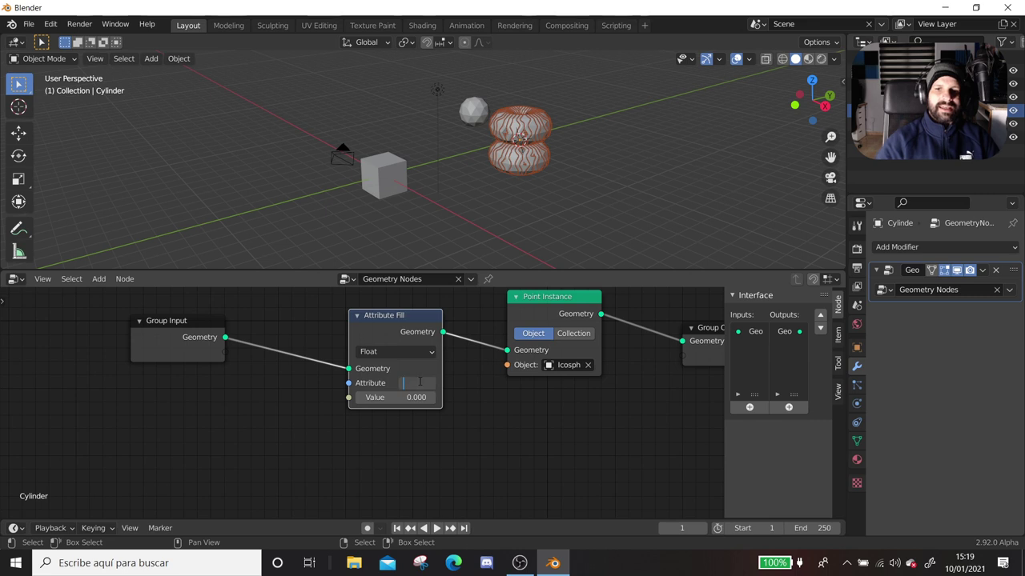
type("sc")
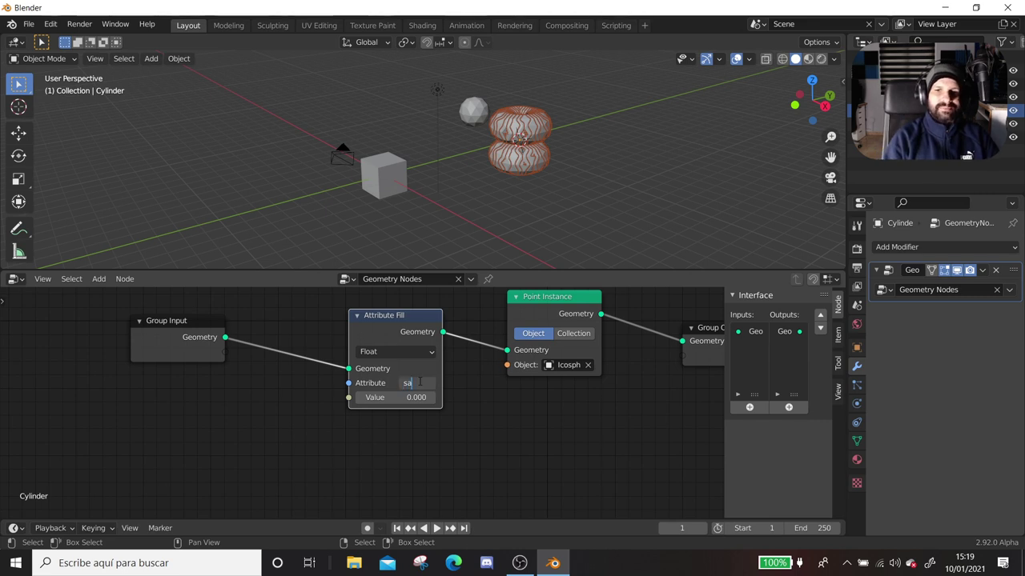
type("ale")
key("Return")
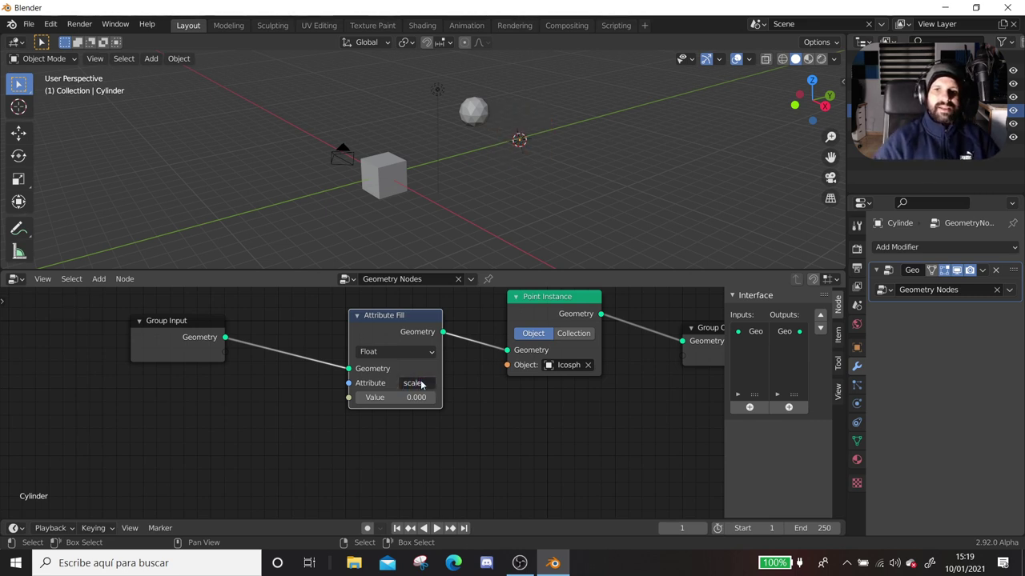
- Set the Attribute Fill value to 0.050, then change it to 0.060
left_click(412, 397)
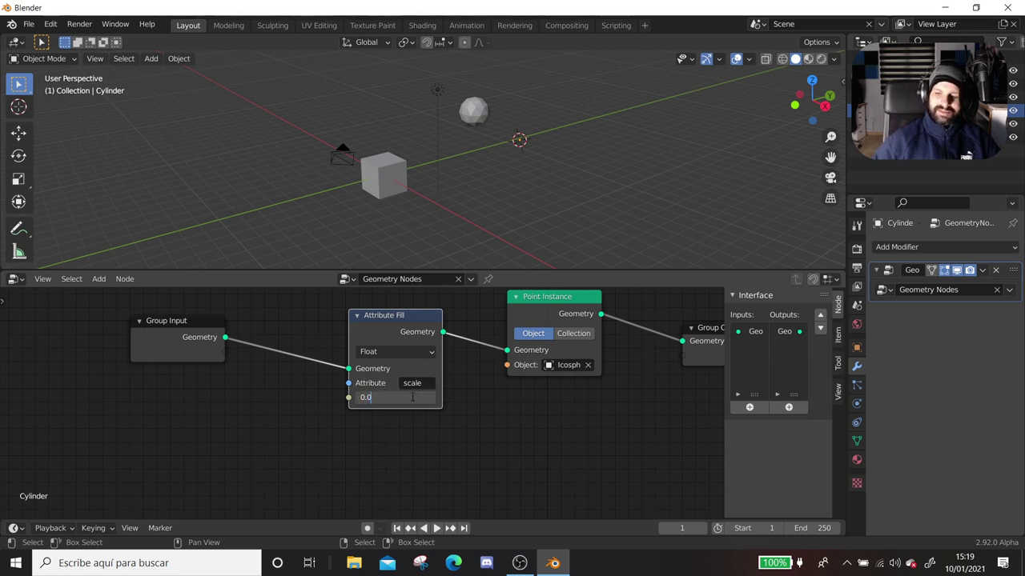
type("5")
key("Return")
mouse_move(493, 254)
middle_mouse_down()
mouse_move(519, 270)
mouse_move(496, 264)
middle_mouse_up()
left_click(413, 397)
type("06")
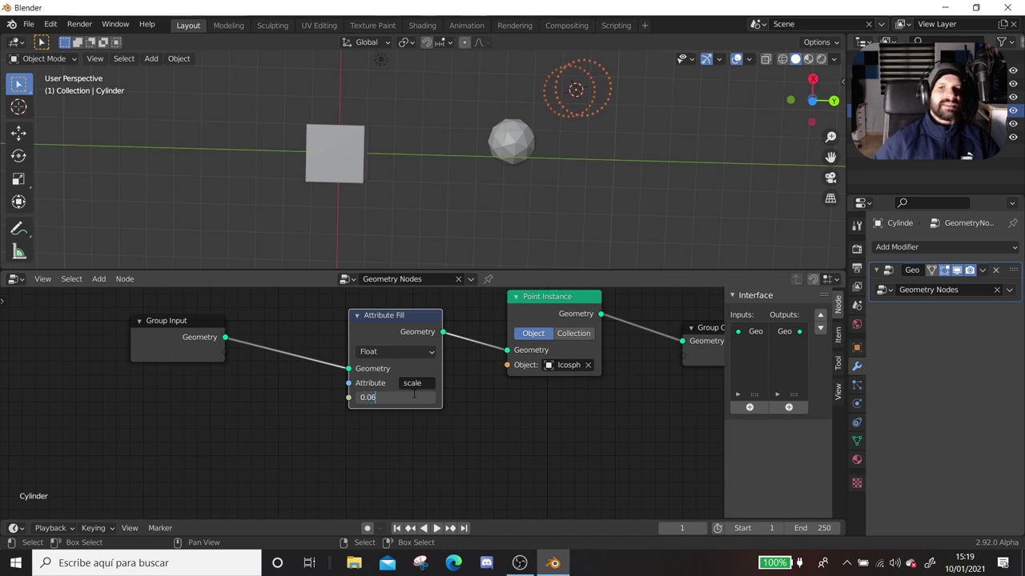
key("Return")
- Inspect the tiny rings, reselect the cylinder and zoom out to show all four nodes
mouse_move(512, 200)
middle_mouse_down()
mouse_move(613, 163)
mouse_move(540, 213)
middle_mouse_up()
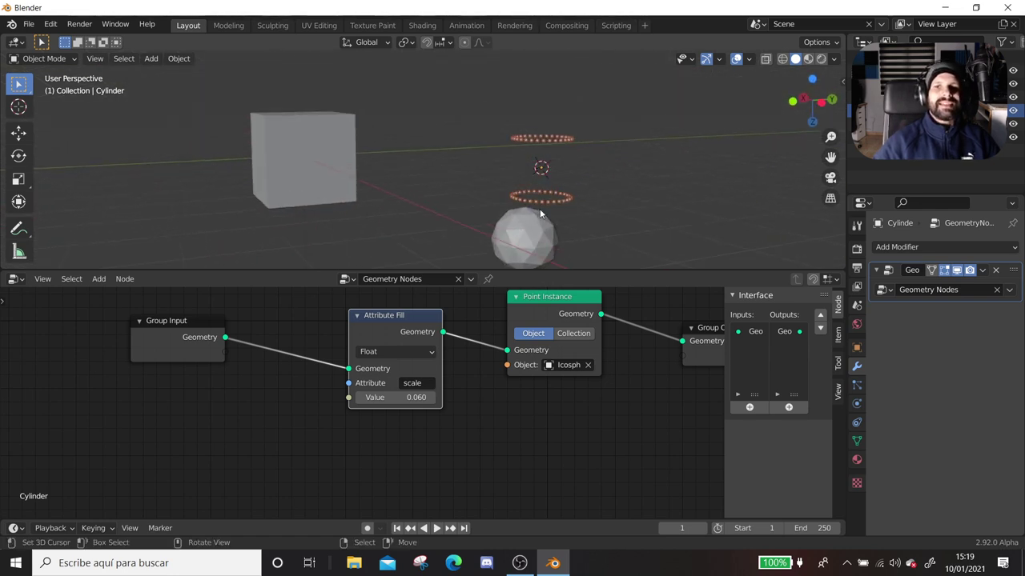
mouse_move(522, 222)
middle_mouse_down()
mouse_move(341, 204)
mouse_move(555, 200)
middle_mouse_up()
left_click(356, 192)
left_click(573, 195)
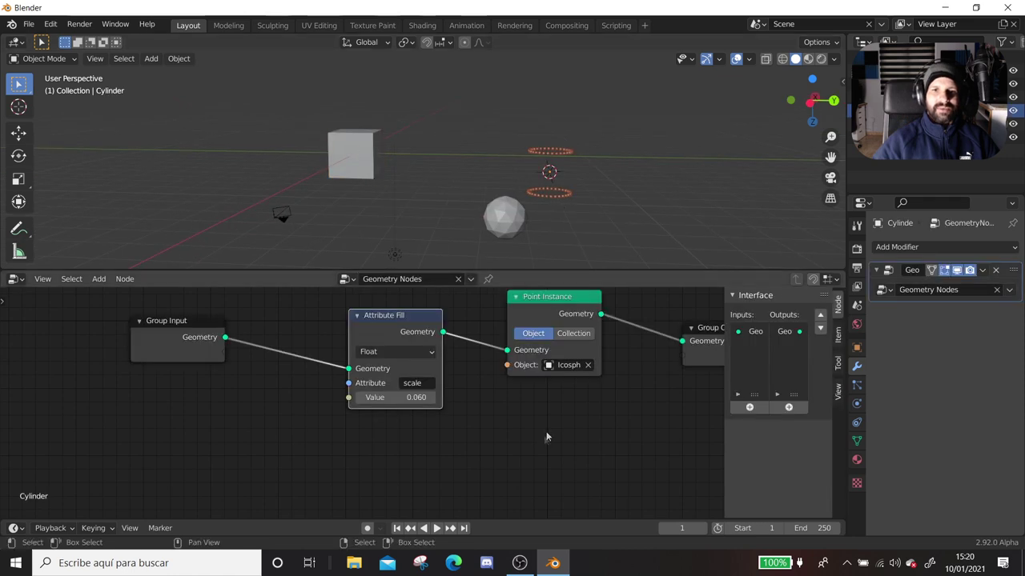
scroll(547, 436, "down", 2)
middle_click_drag(454, 431, 324, 405)
- Spread the Group Input, Attribute Fill, Point Instance and Group Output nodes apart
scroll(324, 405, "up", 1)
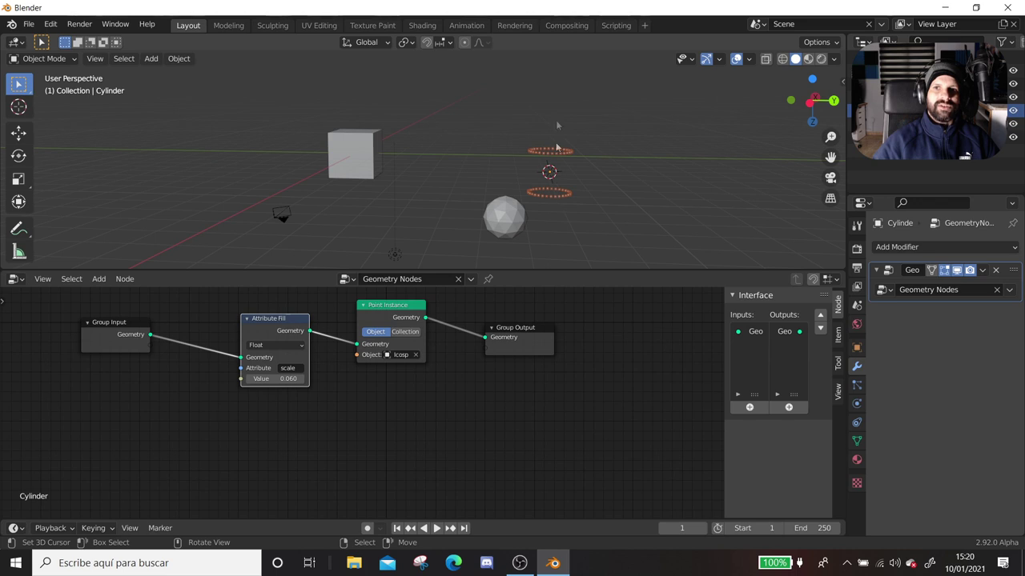
scroll(486, 437, "down", 1)
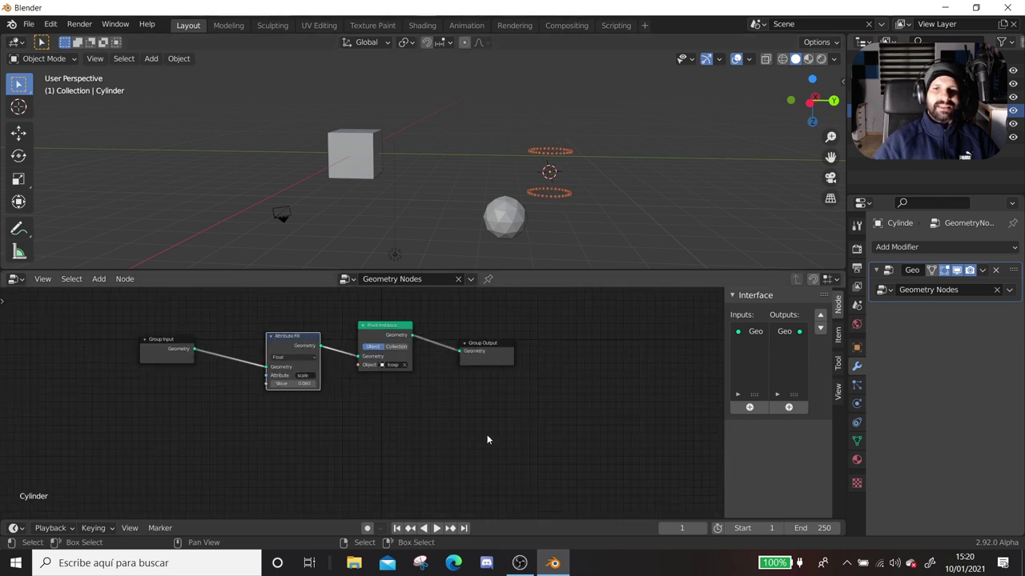
scroll(478, 467, "down", 1)
mouse_move(390, 408)
left_mouse_down()
mouse_move(401, 389)
mouse_move(398, 339)
left_mouse_up()
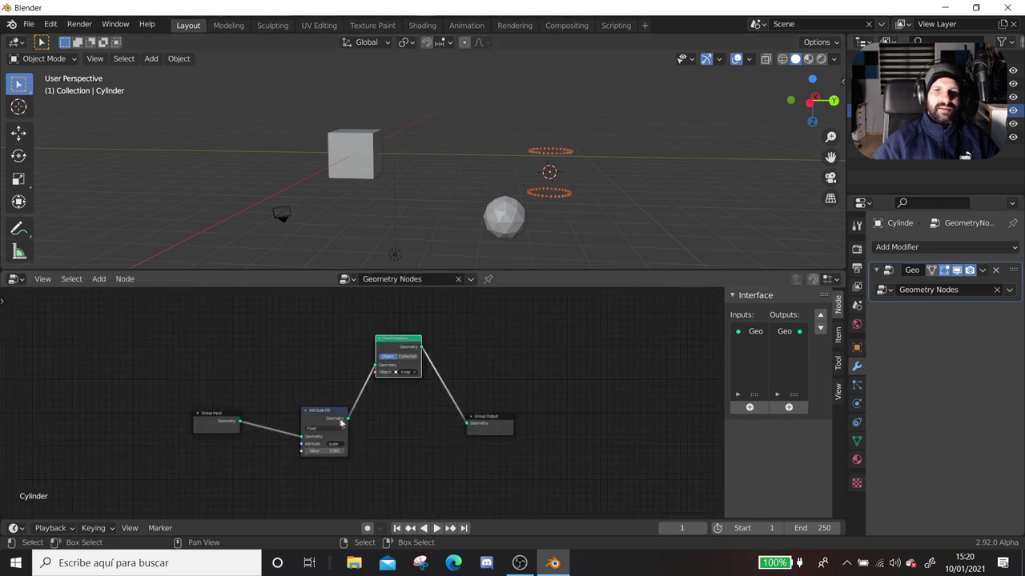
left_click_drag(320, 409, 308, 350)
left_click_drag(486, 421, 533, 417)
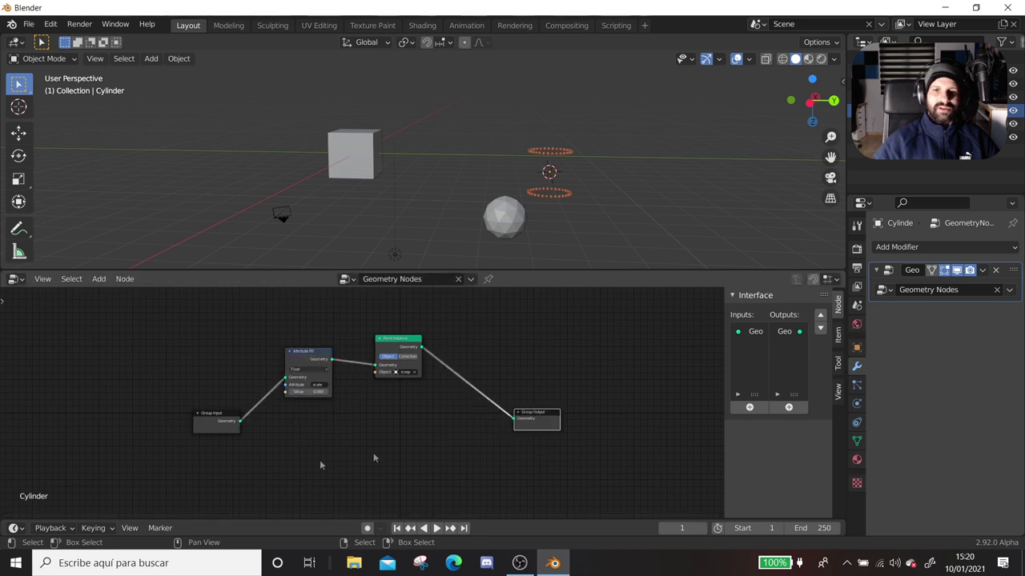
left_click_drag(218, 423, 204, 427)
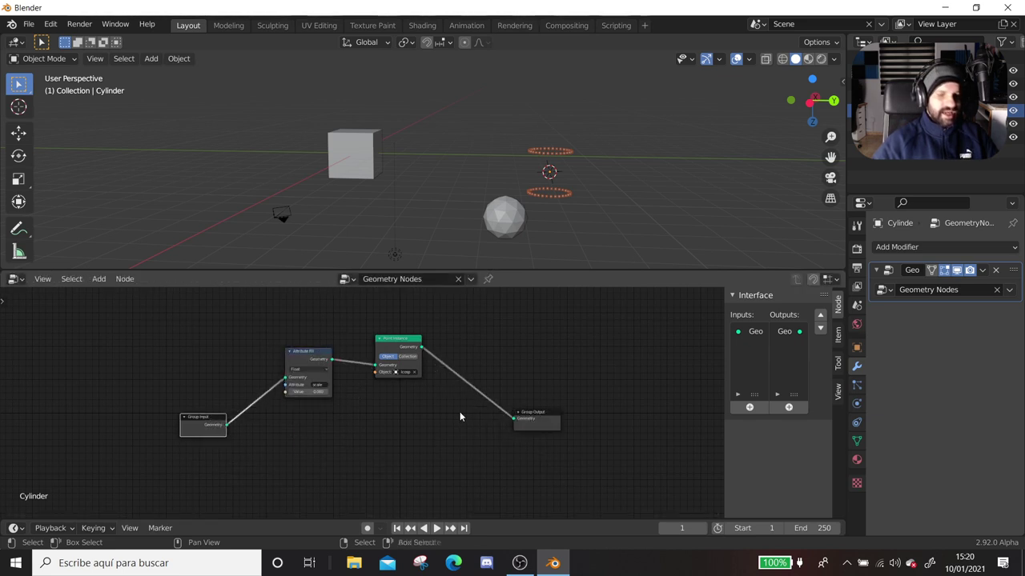
- Insert a Join Geometry node before Group Output
key("shift+a")
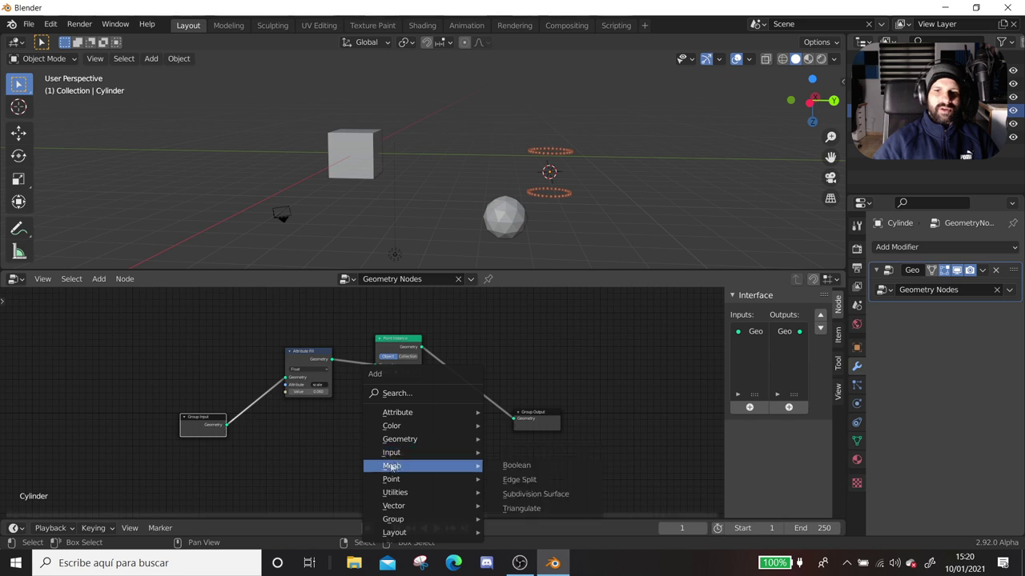
mouse_move(399, 439)
left_click(524, 438)
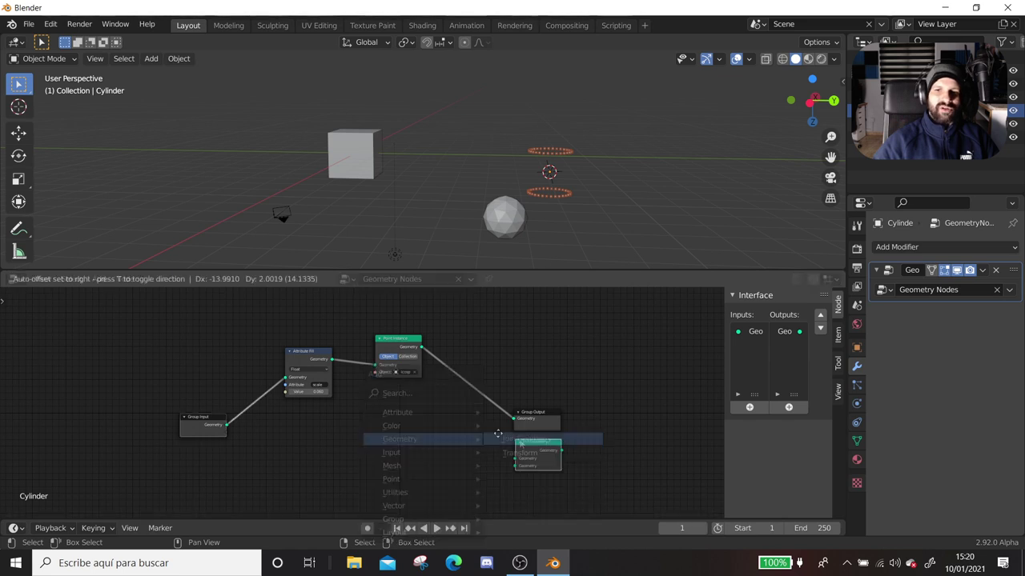
left_click(480, 400)
middle_click_drag(233, 460, 316, 433)
- Link Group Input's Geometry into Join Geometry's second input
left_click_drag(310, 396, 541, 382)
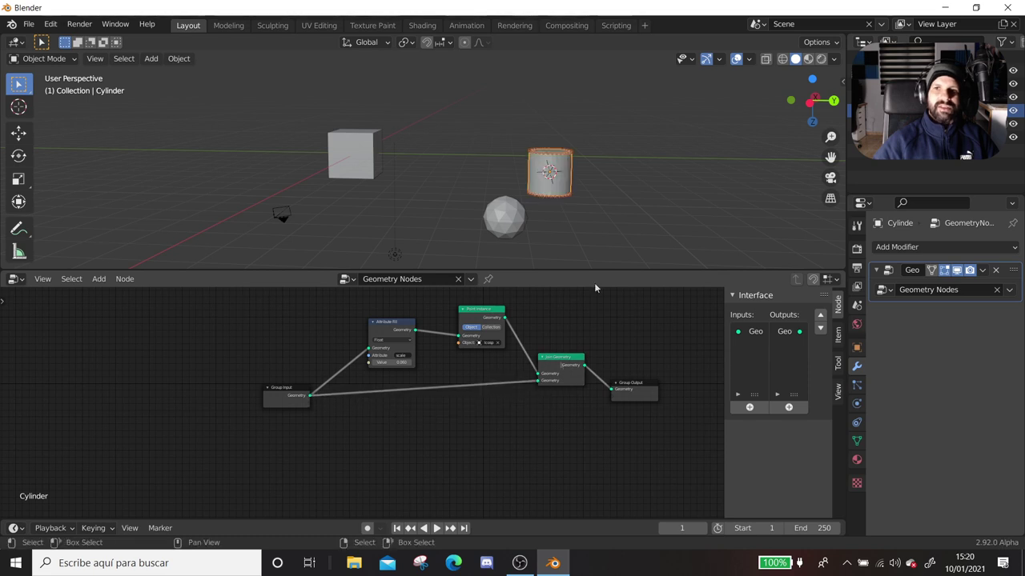
scroll(564, 158, "up", 4)
middle_click_drag(564, 159, 541, 172)
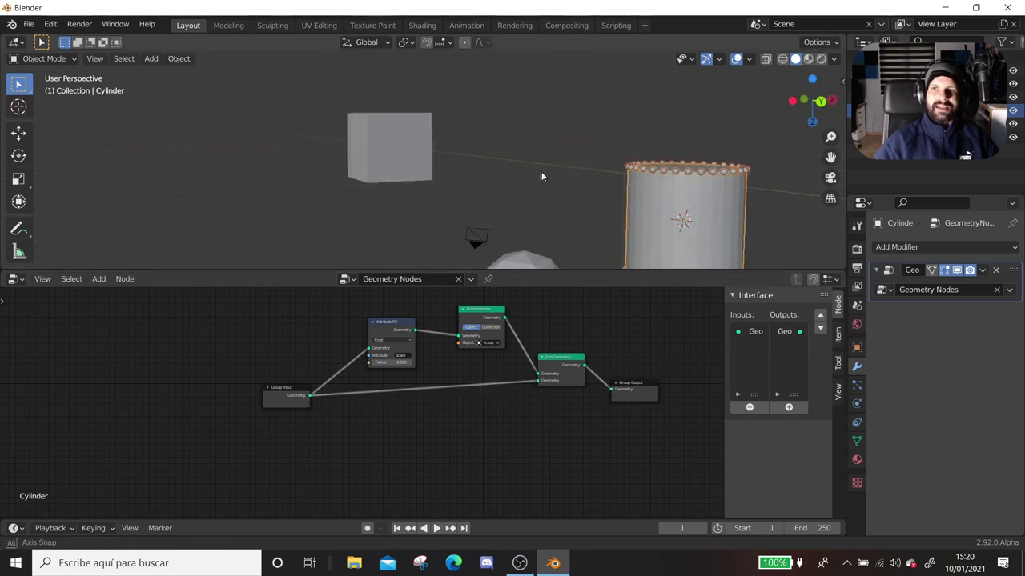
scroll(485, 397, "up", 1)
scroll(406, 348, "up", 1)
- Set the Attribute Fill value to 0.080 and view the whole scene
left_click(417, 342)
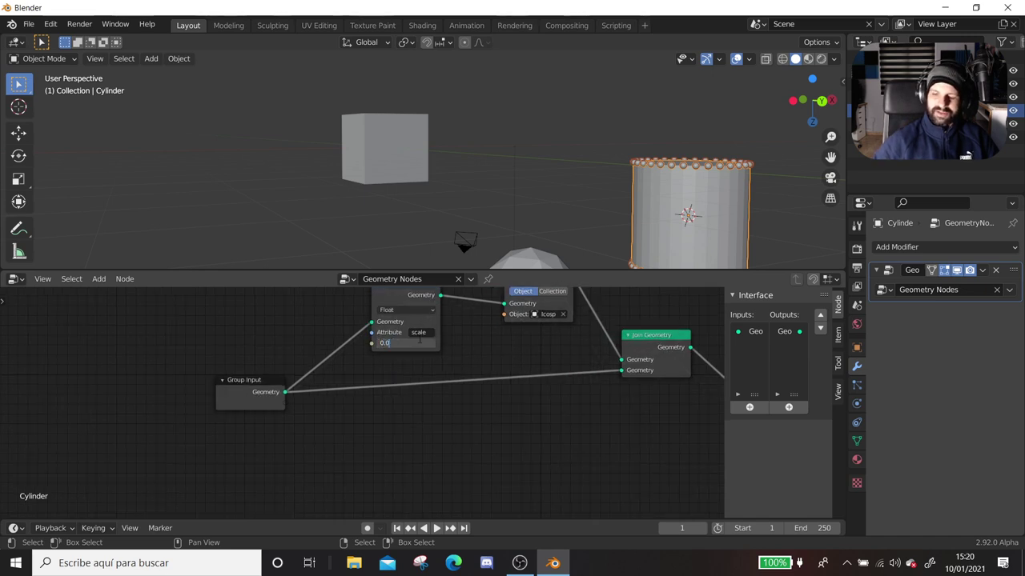
type("8")
key("Return")
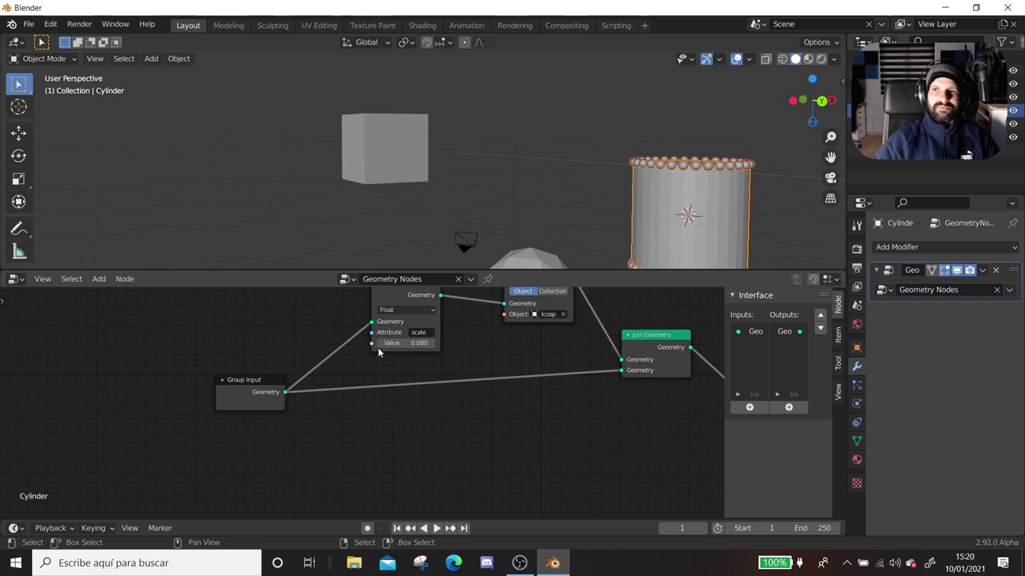
scroll(377, 347, "down", 1)
scroll(520, 128, "down", 2)
mouse_move(566, 175)
middle_mouse_down()
mouse_move(644, 179)
mouse_move(412, 159)
mouse_move(482, 247)
middle_mouse_up()
- Cycle selection between the cube, cylinder and icosphere, then deselect everything
left_click(359, 153)
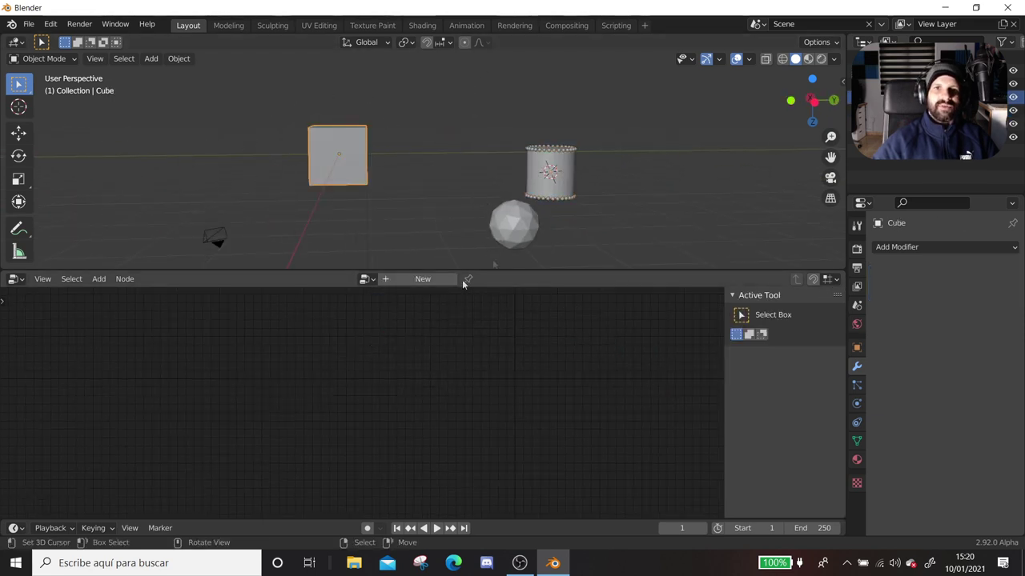
left_click(567, 186)
left_click(506, 244)
left_click(328, 152)
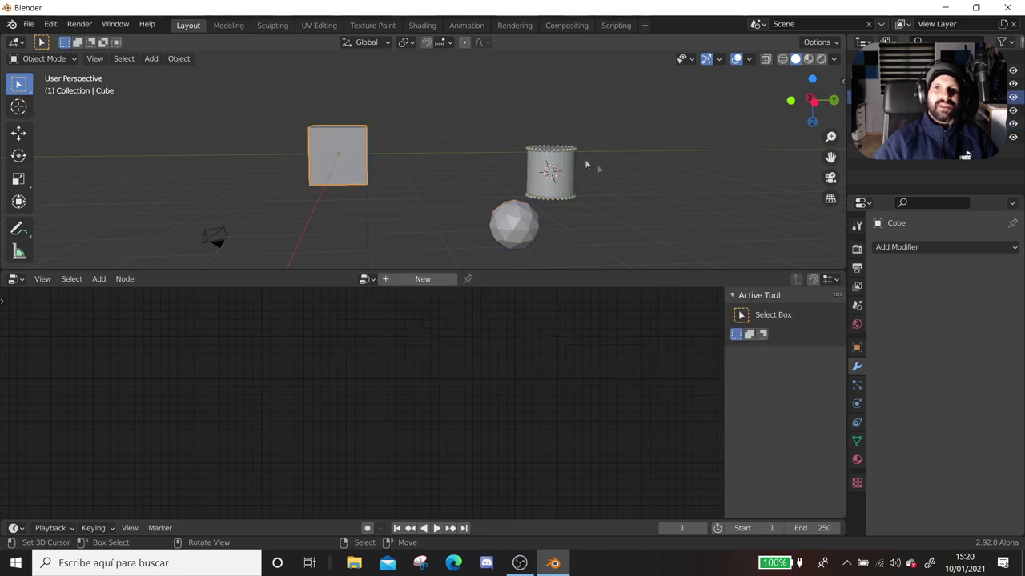
left_click(564, 170)
left_click(519, 233)
left_click(335, 169)
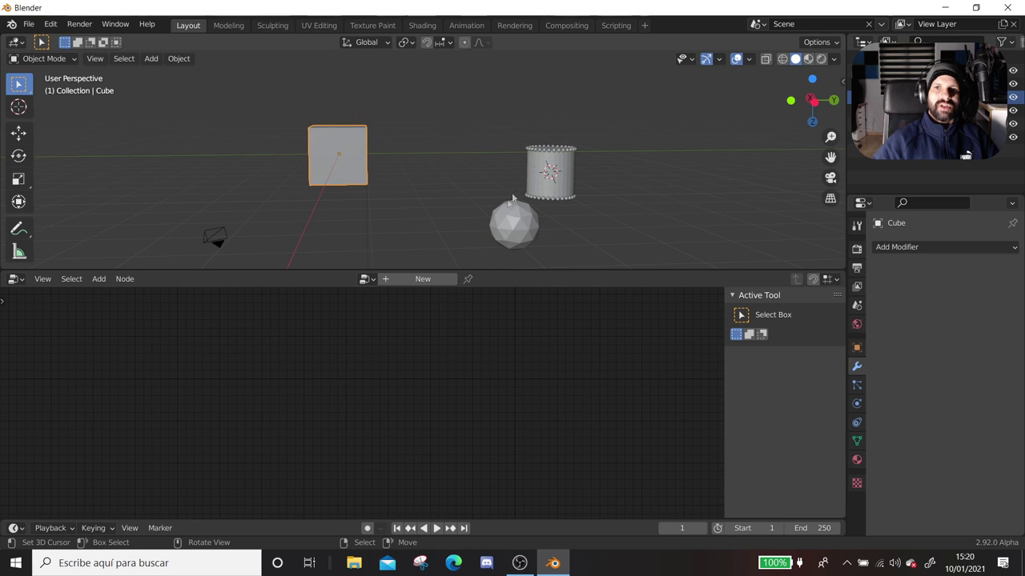
left_click(400, 226)
- Select the cube, unpin the editor and create a new Geometry Nodes.001 tree
left_click(468, 279)
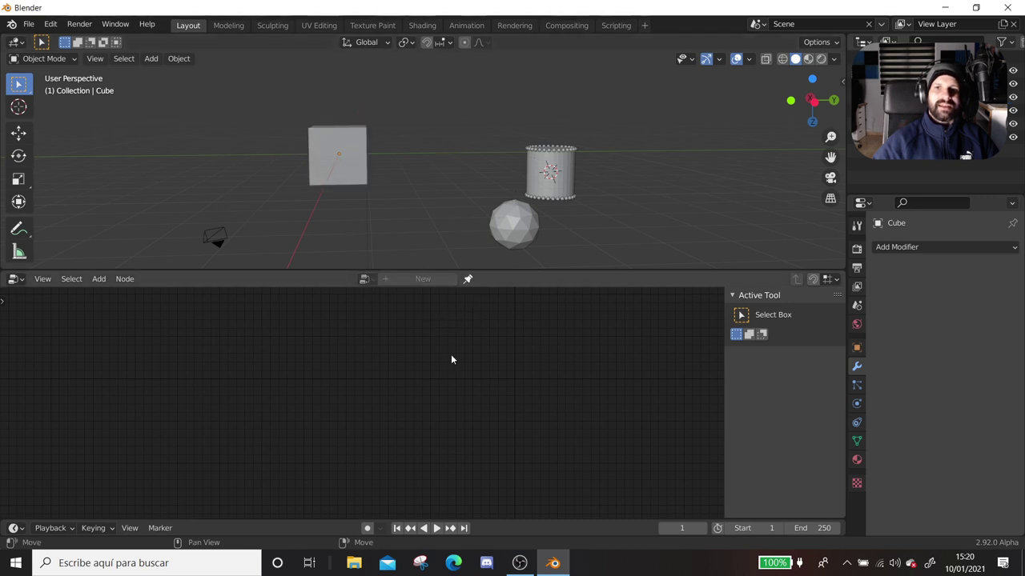
left_click(341, 154)
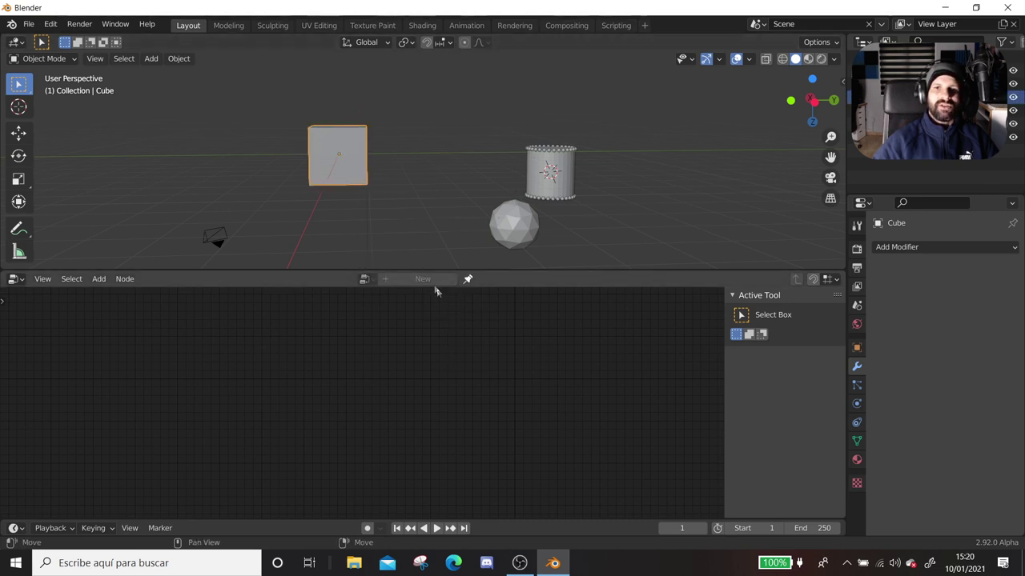
left_click(468, 279)
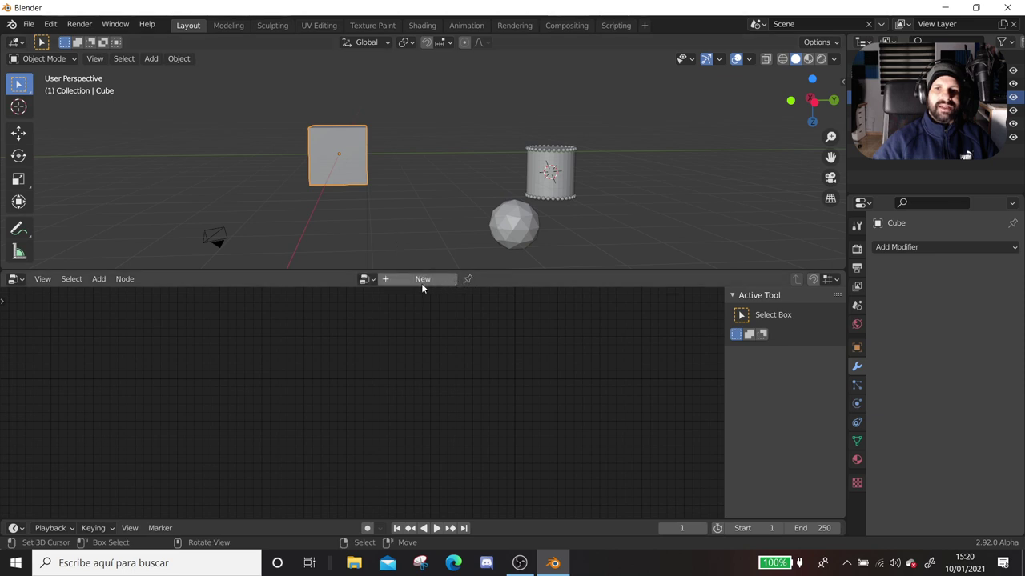
left_click(421, 284)
left_click(487, 279)
- Center the Group Input and Group Output nodes and move Group Input left
middle_click_drag(414, 400, 561, 360)
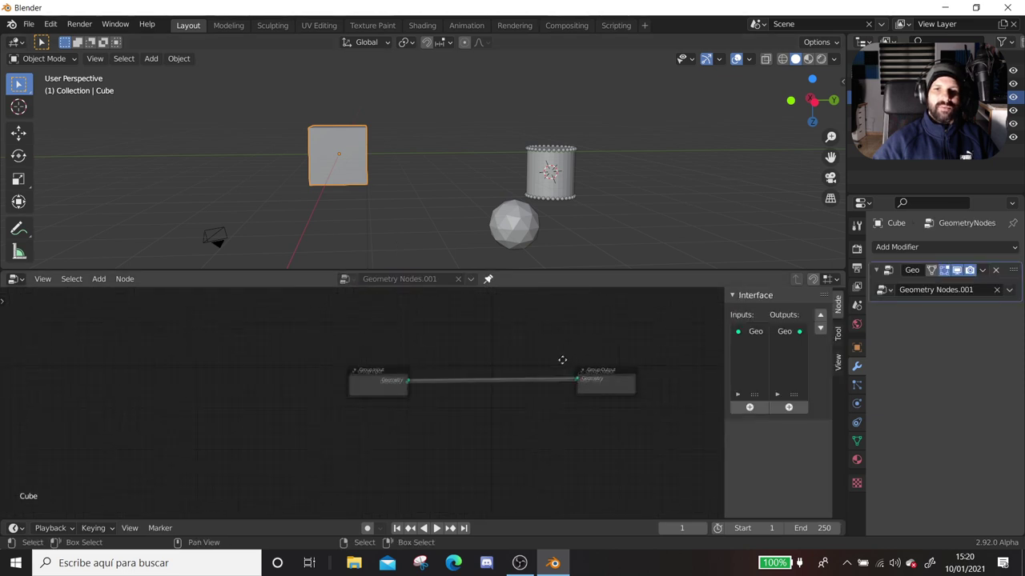
middle_click_drag(465, 426, 390, 405)
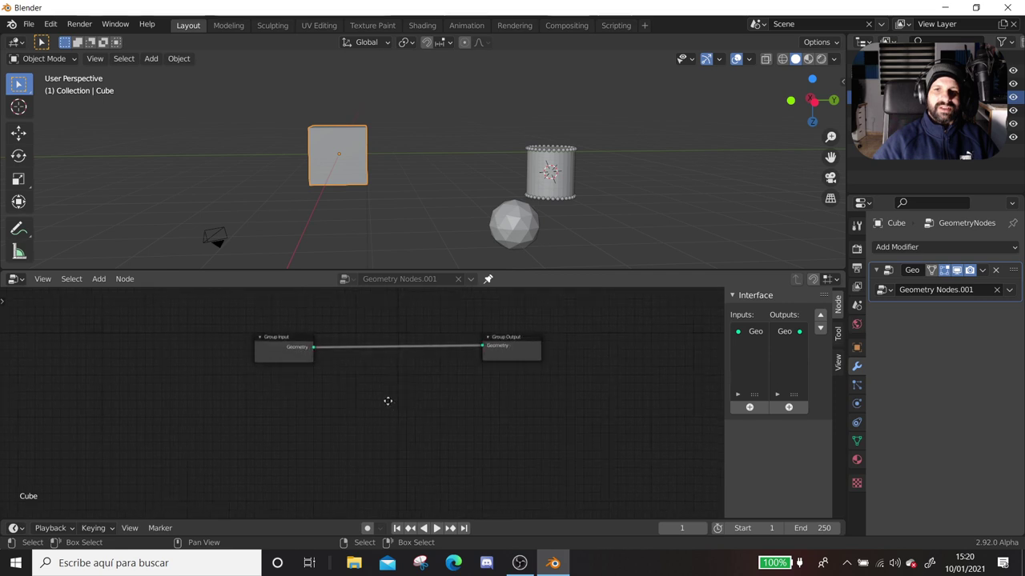
left_click_drag(275, 340, 213, 341)
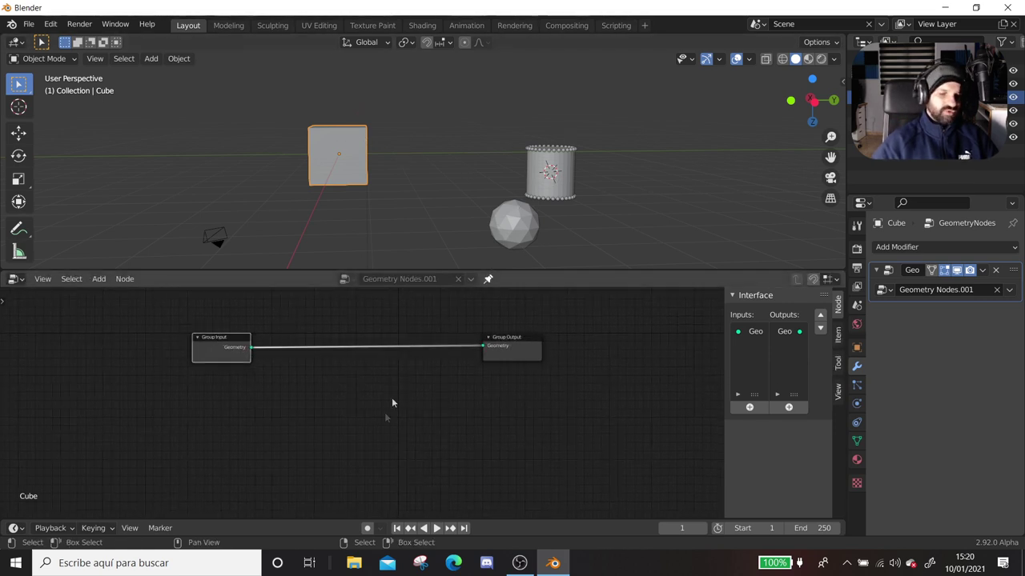
key("shift+a")
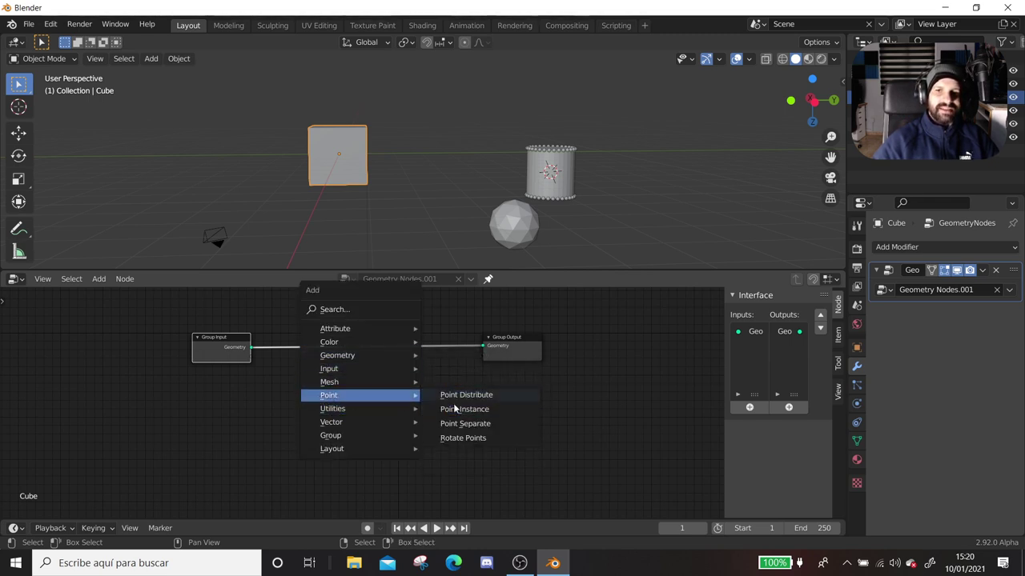
- Insert a Point Instance node on the link with the Cylinder as its Object
left_click(464, 411)
left_click(397, 331)
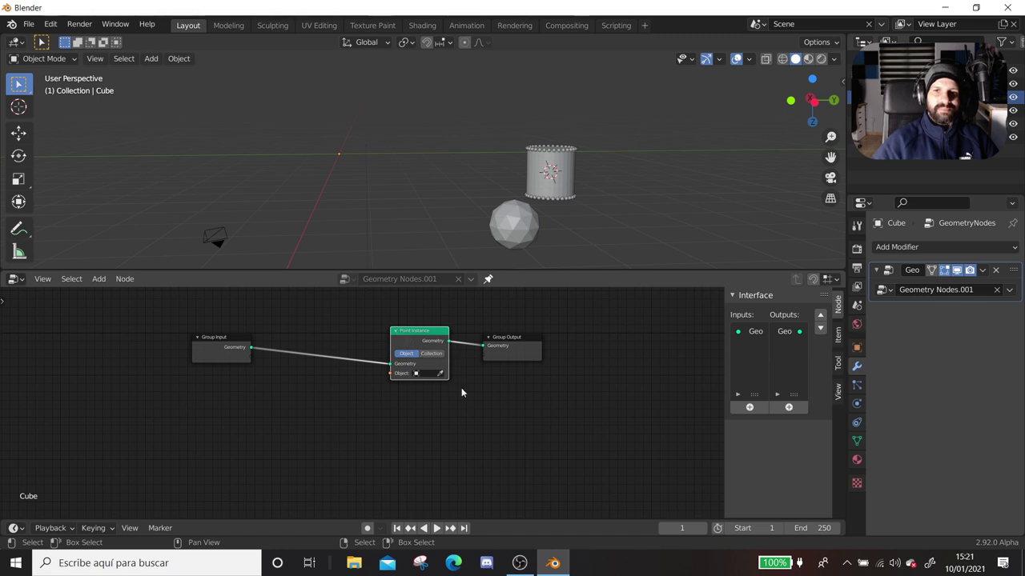
scroll(461, 393, "up", 1)
scroll(462, 393, "up", 1)
scroll(488, 400, "up", 1)
left_click(521, 397)
left_click(541, 178)
- Orbit around the clustered cylinder instances and reposition the node tree view
mouse_move(540, 192)
middle_mouse_down()
mouse_move(501, 185)
mouse_move(485, 195)
middle_mouse_up()
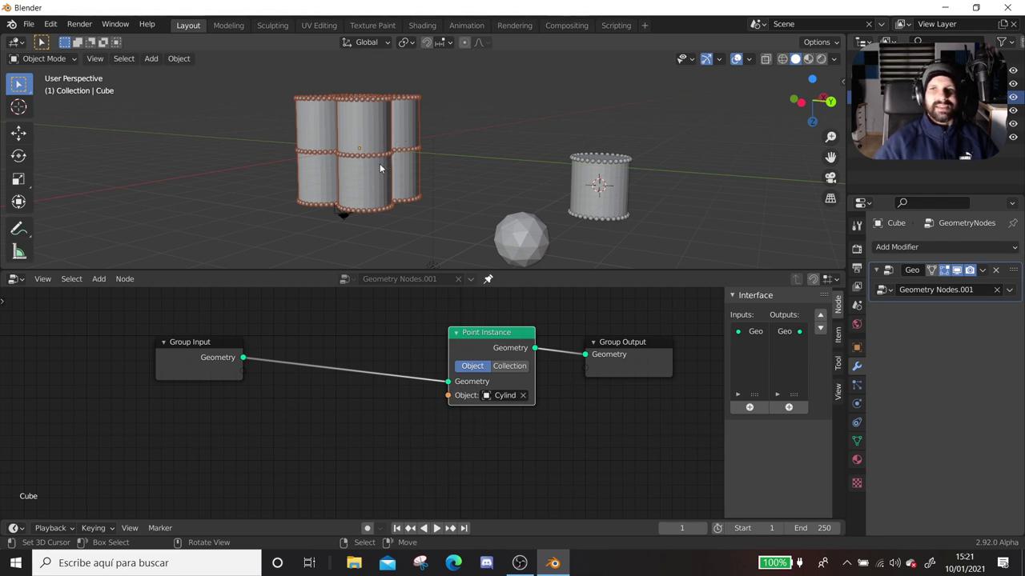
scroll(382, 164, "down", 1)
scroll(472, 392, "down", 1)
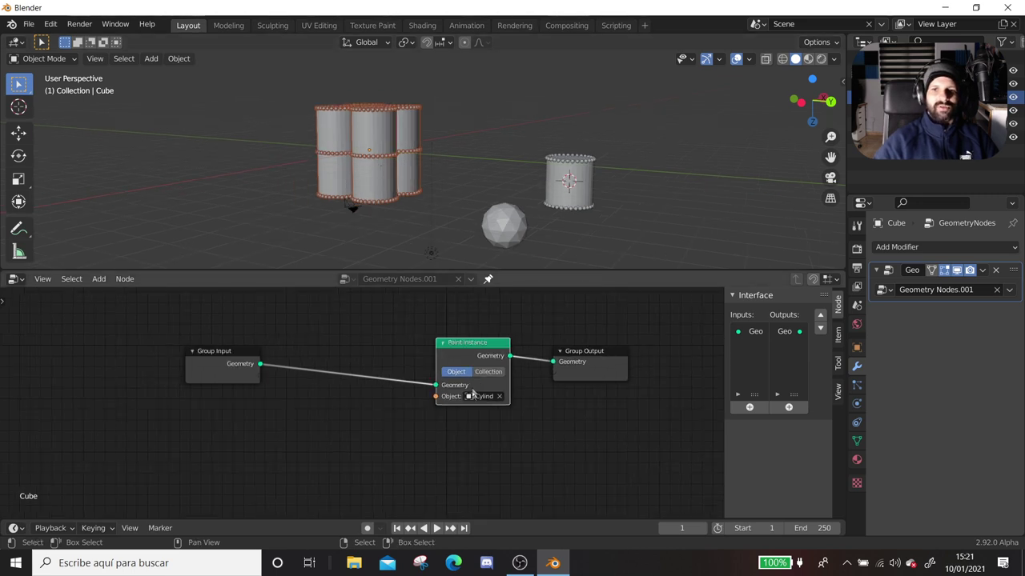
middle_click_drag(472, 393, 614, 334)
scroll(613, 334, "down", 1)
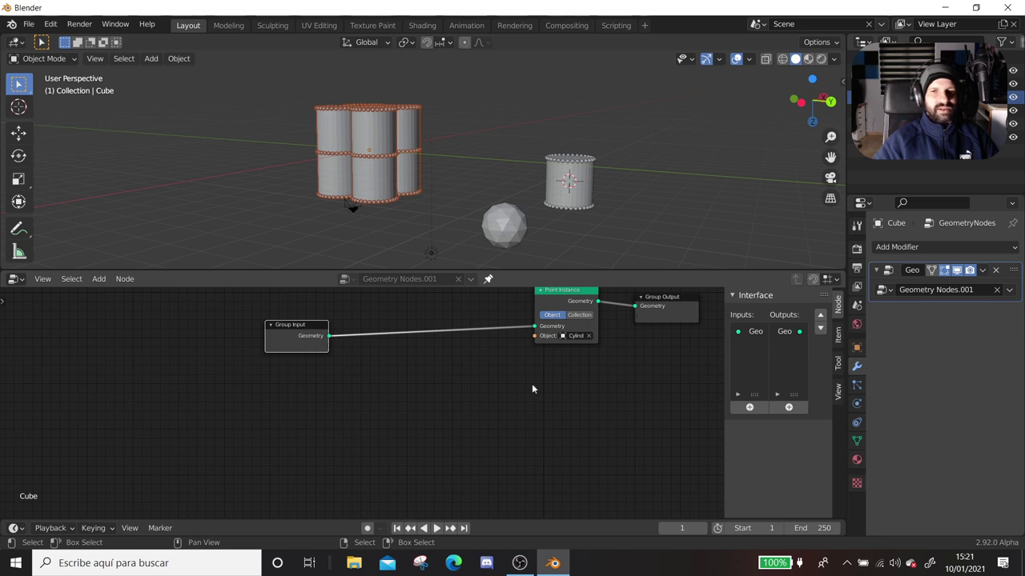
key("shift+a")
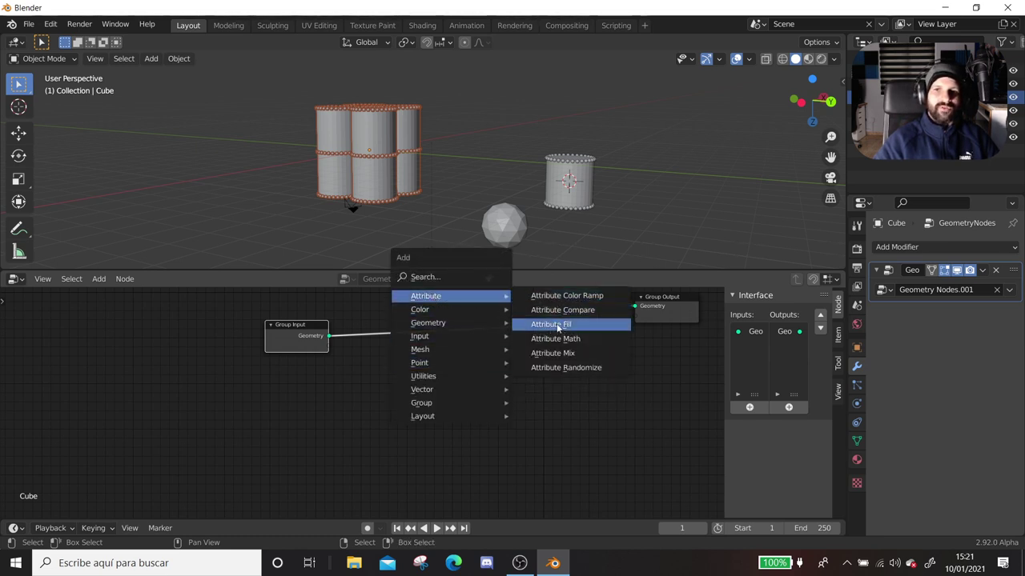
- Insert an Attribute Fill node on the link with its attribute set to 'scale'
left_click(551, 324)
left_click(497, 342)
scroll(496, 343, "up", 2)
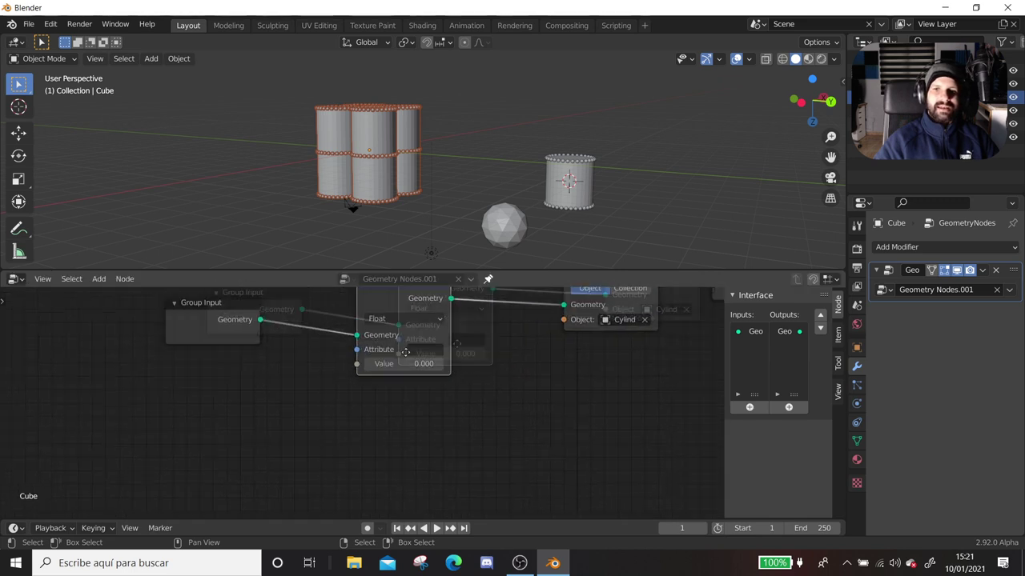
scroll(398, 361, "up", 2)
left_click(368, 352)
type("scale")
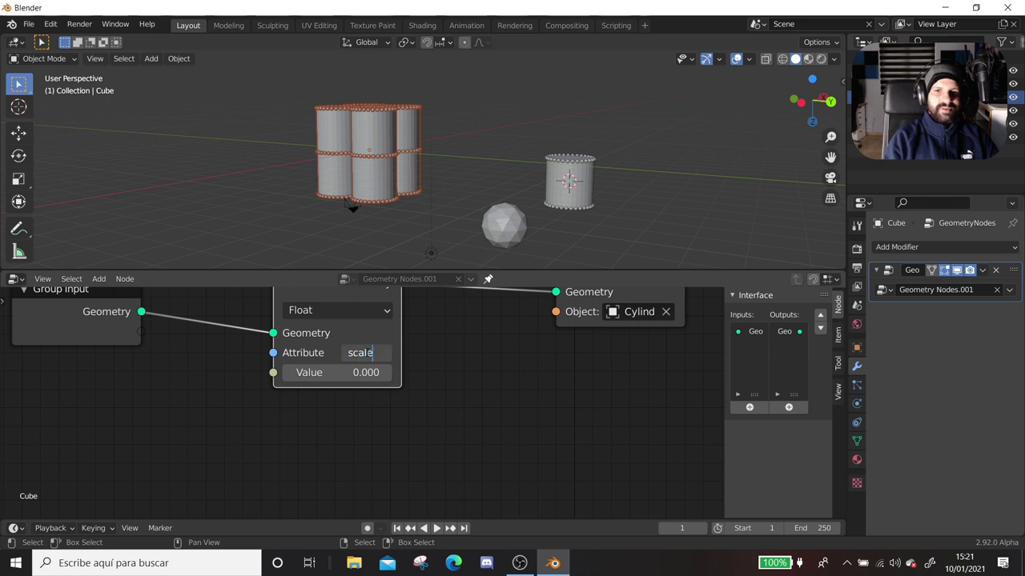
key("Return")
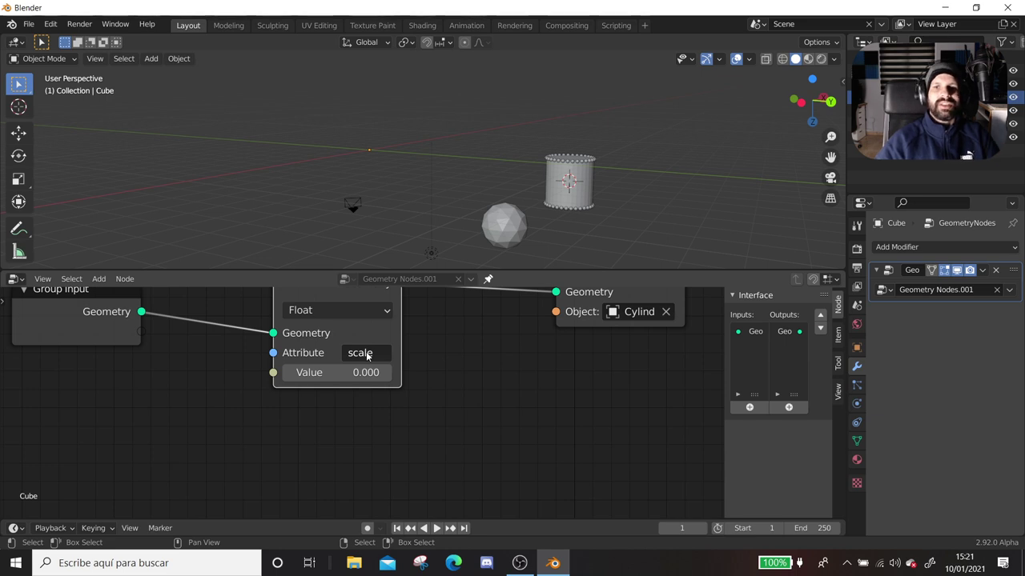
- Adjust the Attribute Fill scale value through 1.000 and 0.900, settling on 0.800
scroll(497, 359, "down", 2)
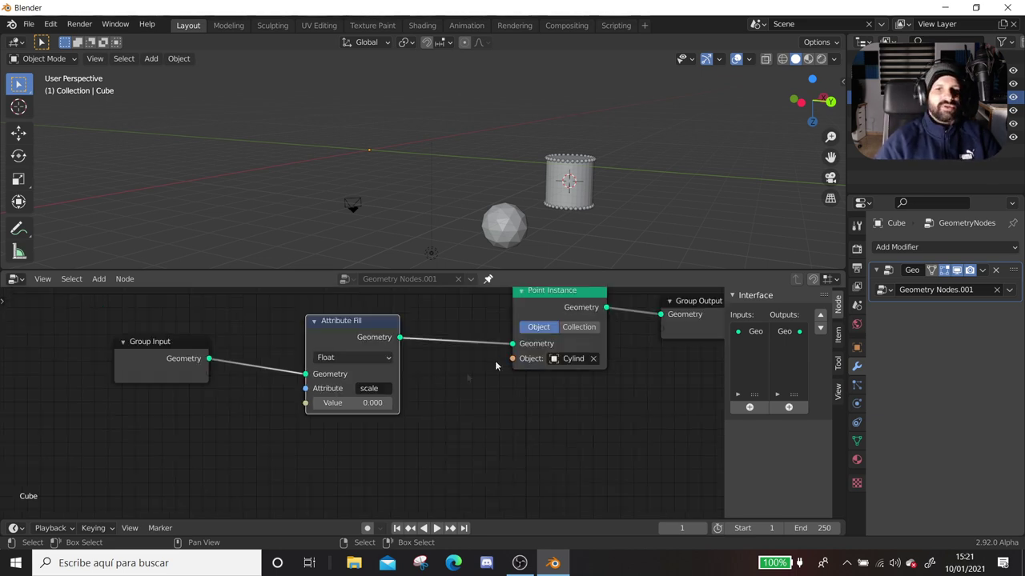
scroll(430, 383, "up", 1)
scroll(448, 393, "up", 1)
scroll(442, 409, "down", 1)
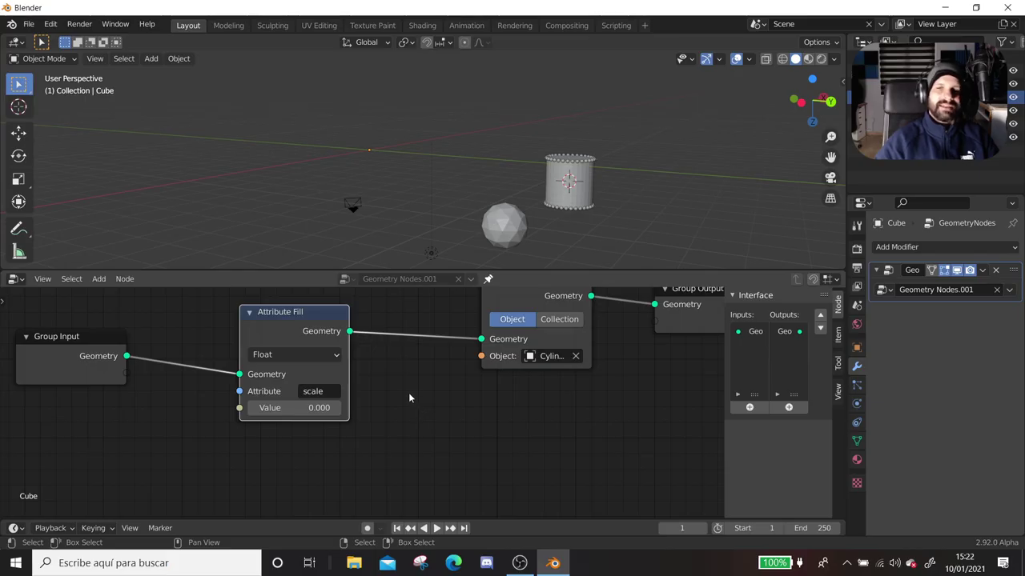
middle_click_drag(389, 430, 439, 407)
left_click_drag(332, 388, 364, 388)
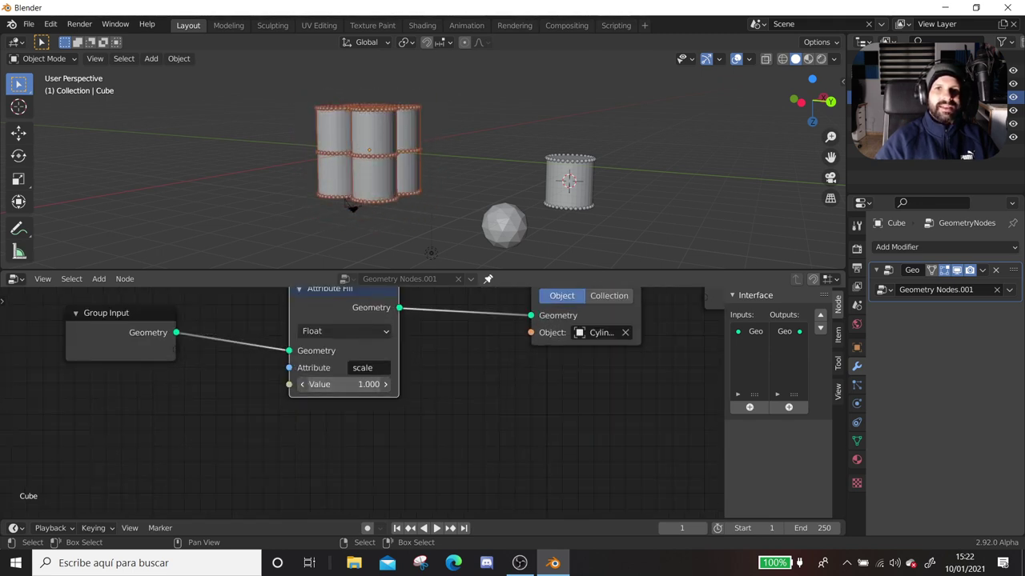
left_click_drag(364, 385, 334, 385)
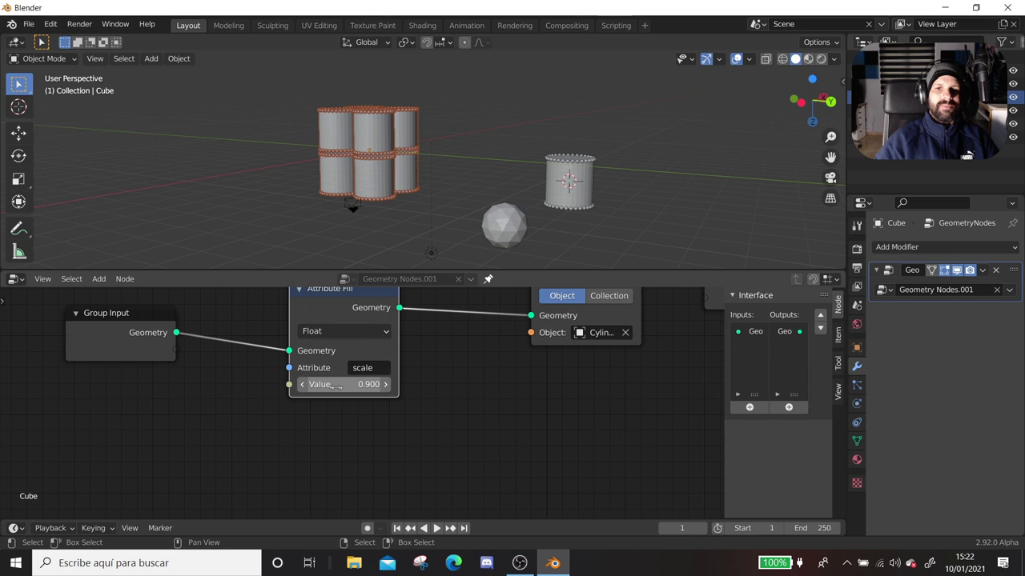
left_click(347, 386)
key("BackSpace")
key("BackSpace")
key("Return")
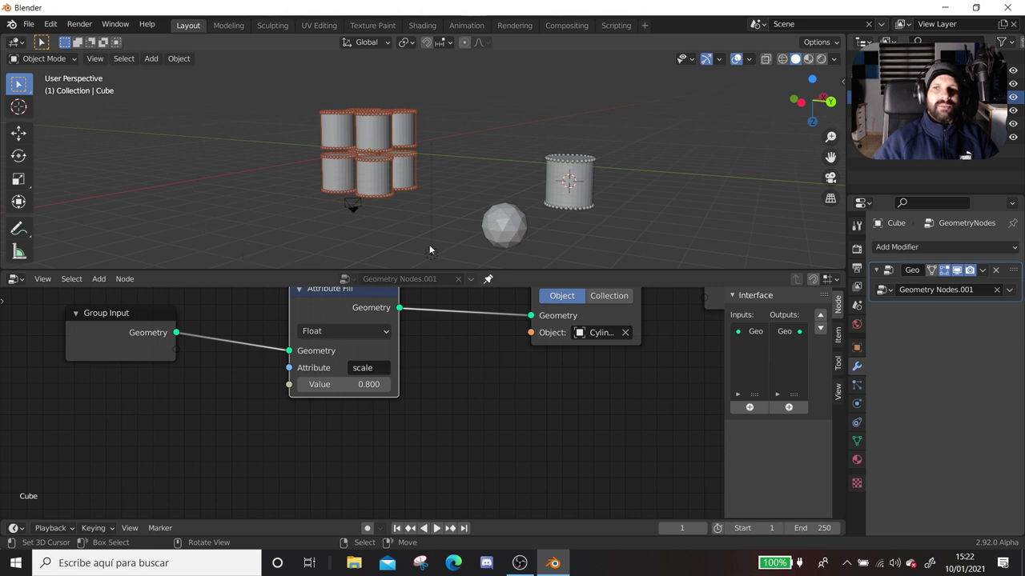
scroll(469, 393, "down", 2)
middle_click_drag(537, 411, 308, 422)
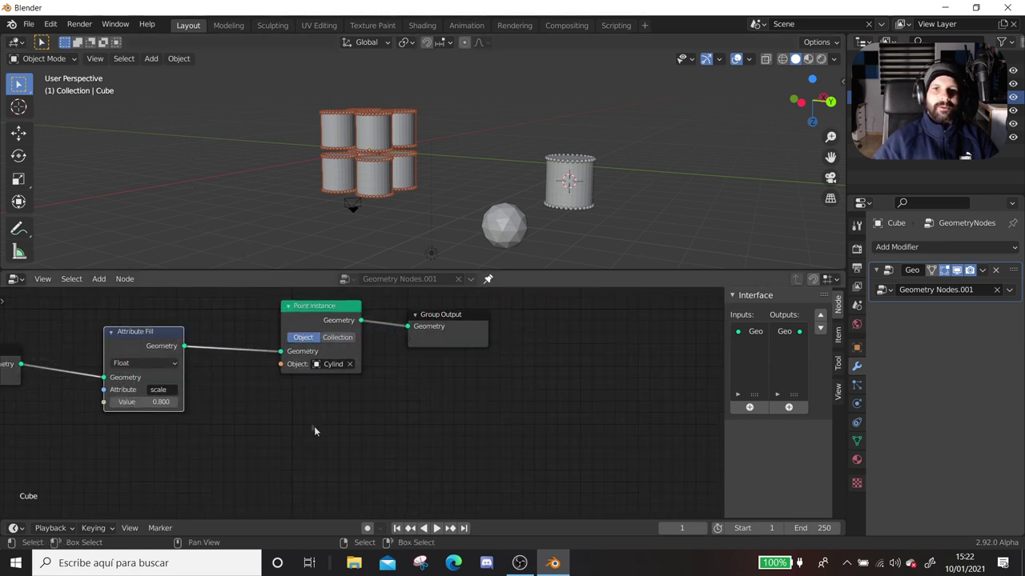
scroll(313, 432, "down", 1)
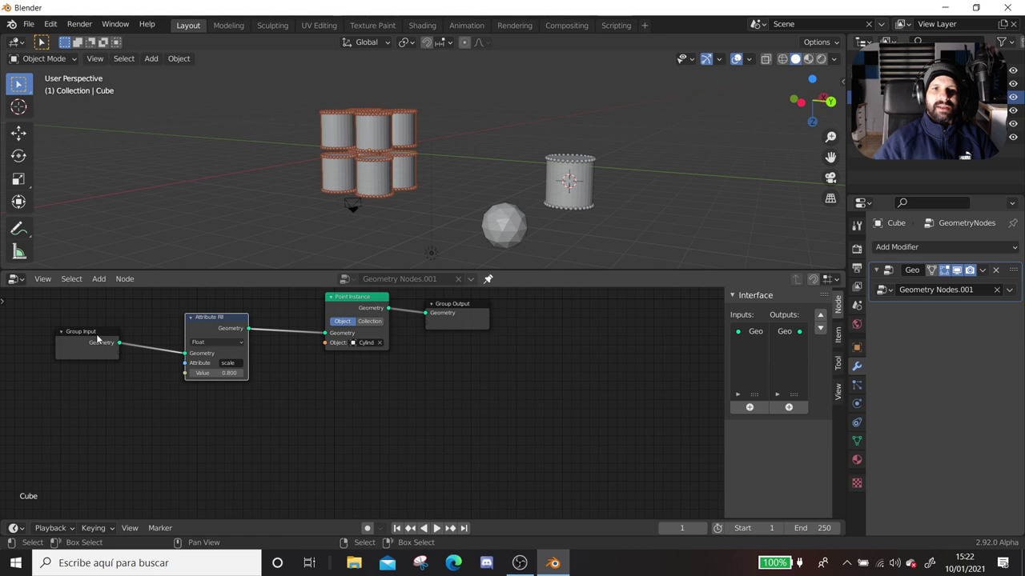
- Move the Group Input node lower and rename the node group from Geometry Nodes.001 to 'Mod-tuneado'
left_click_drag(97, 339, 72, 406)
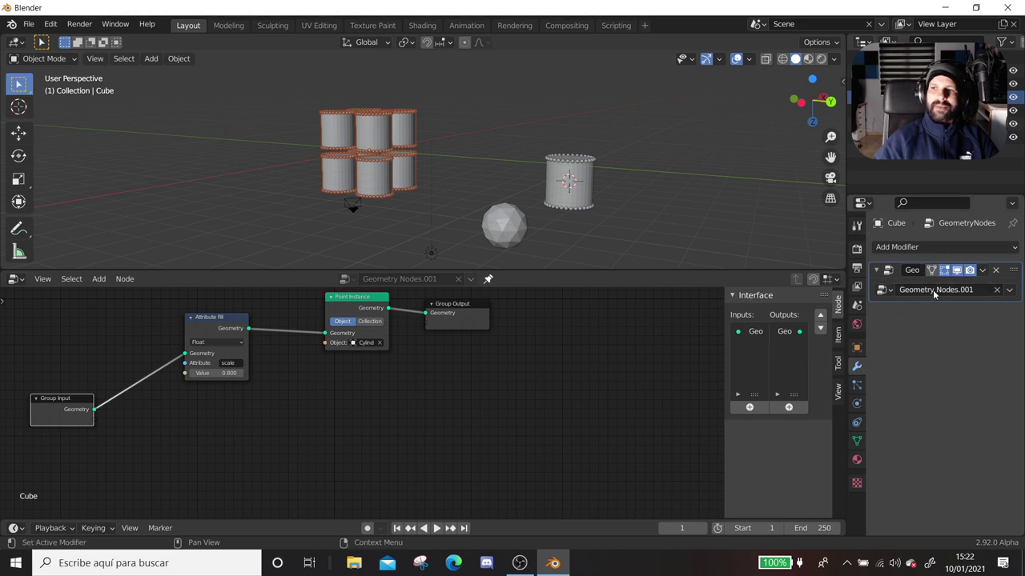
double_click(933, 290)
type("Mod")
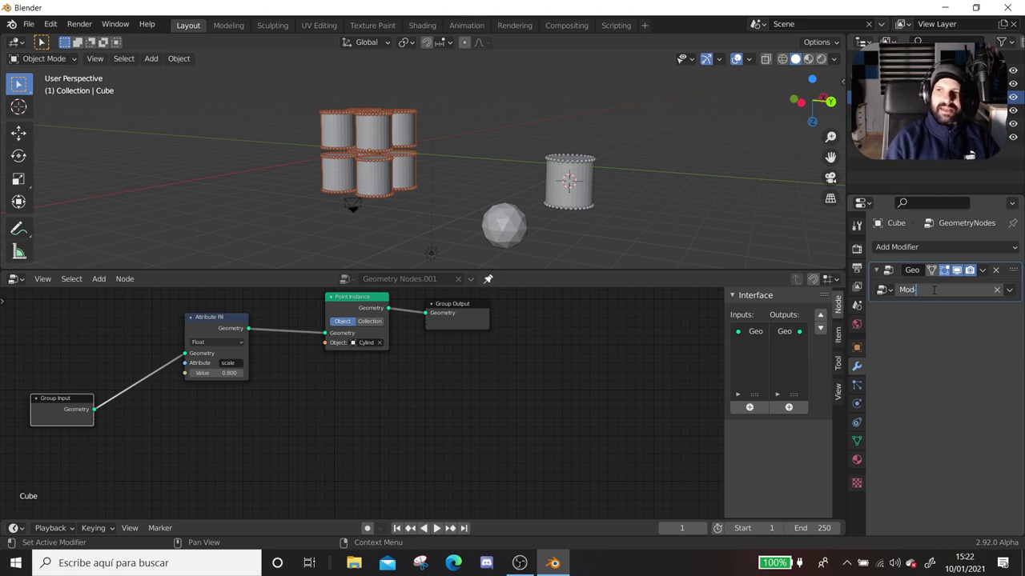
type("-tuneado")
key("Return")
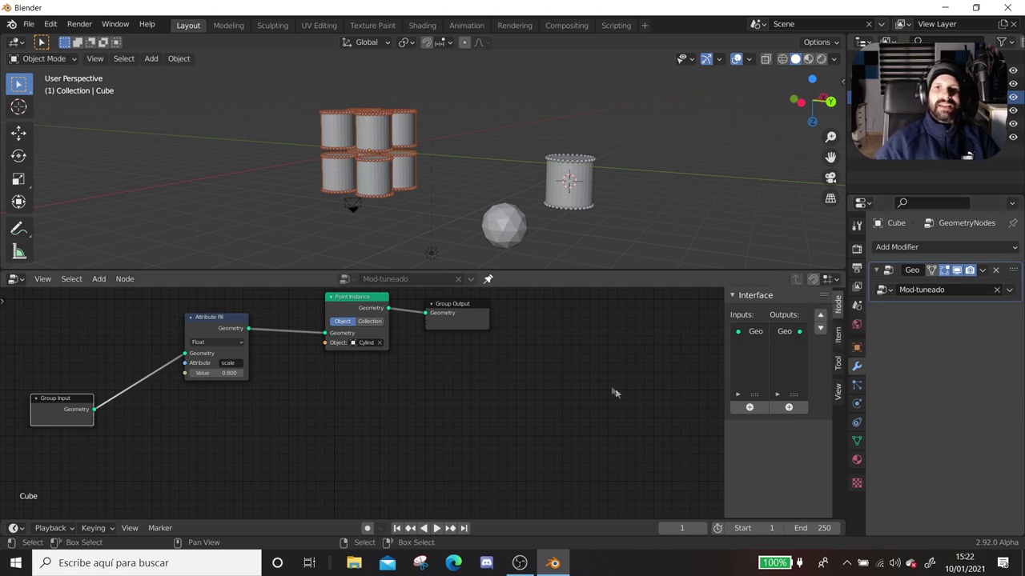
key("Home")
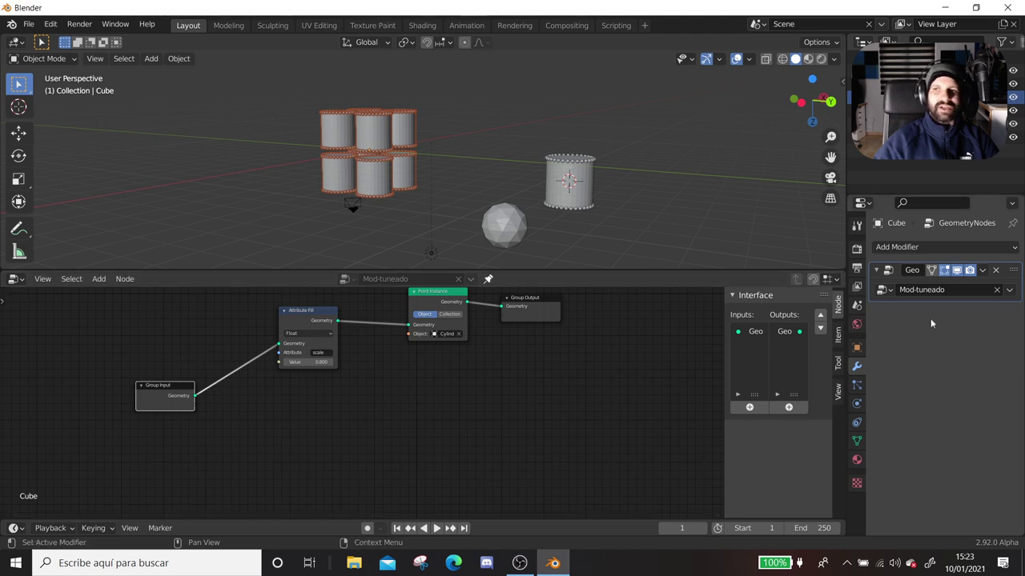
- Link the Attribute Fill Value socket to Group Input, exposing a modifier Value of 0.810
scroll(344, 435, "up", 1)
scroll(343, 437, "up", 1)
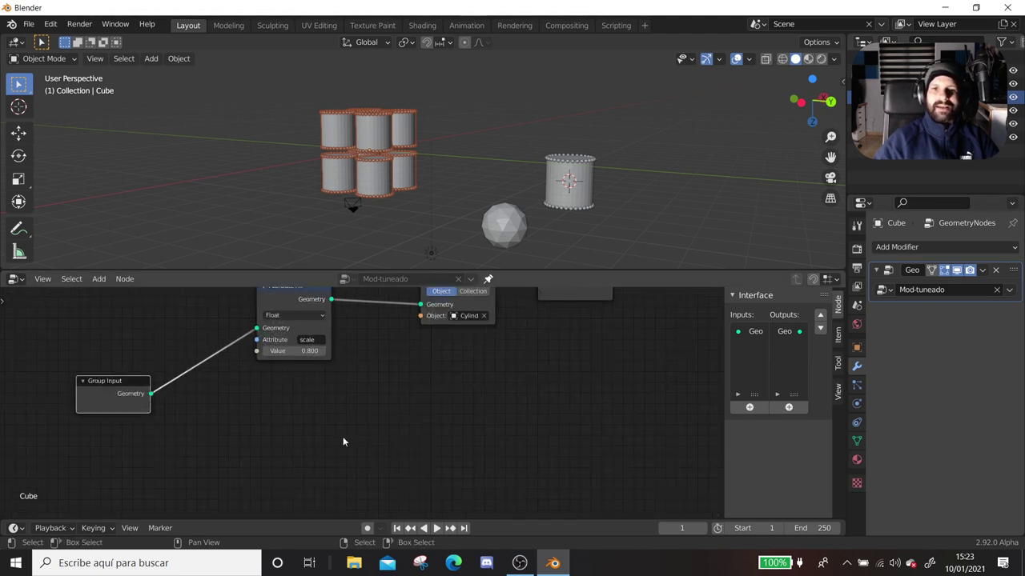
middle_click_drag(411, 398, 542, 392)
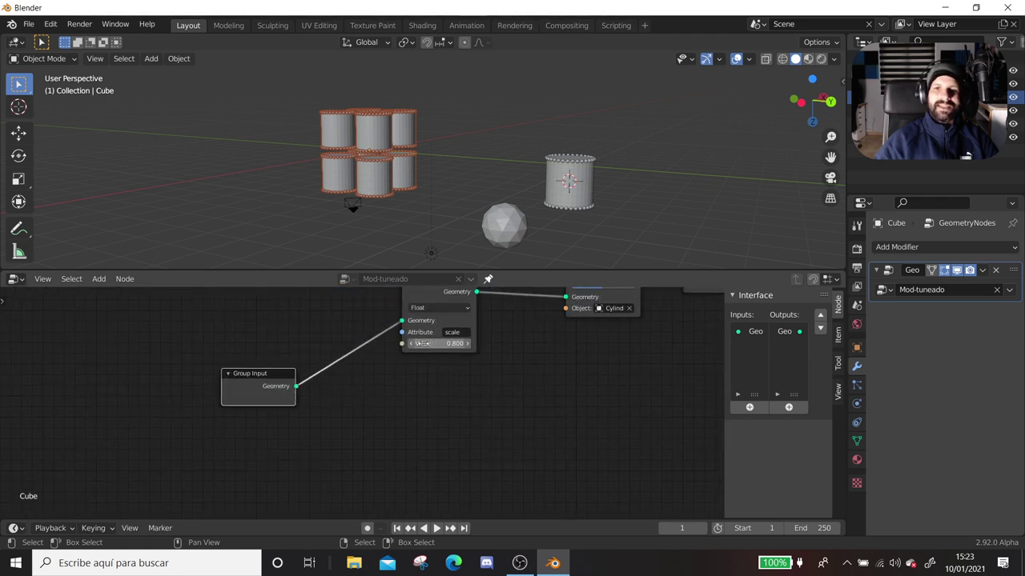
left_click_drag(402, 346, 292, 404)
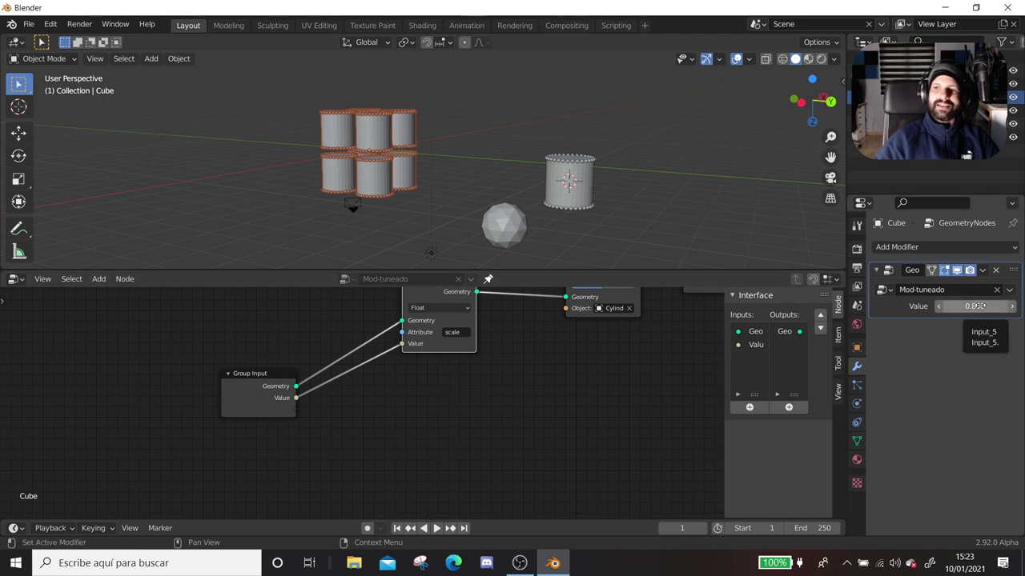
mouse_move(974, 306)
left_mouse_down()
mouse_move(988, 306)
mouse_move(975, 306)
left_mouse_up()
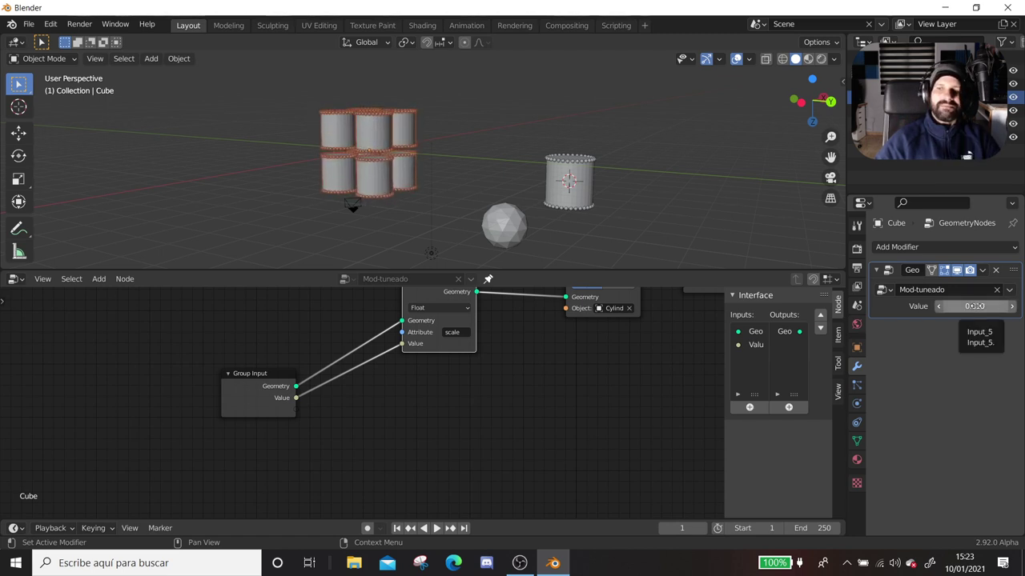
left_click_drag(722, 378, 652, 377)
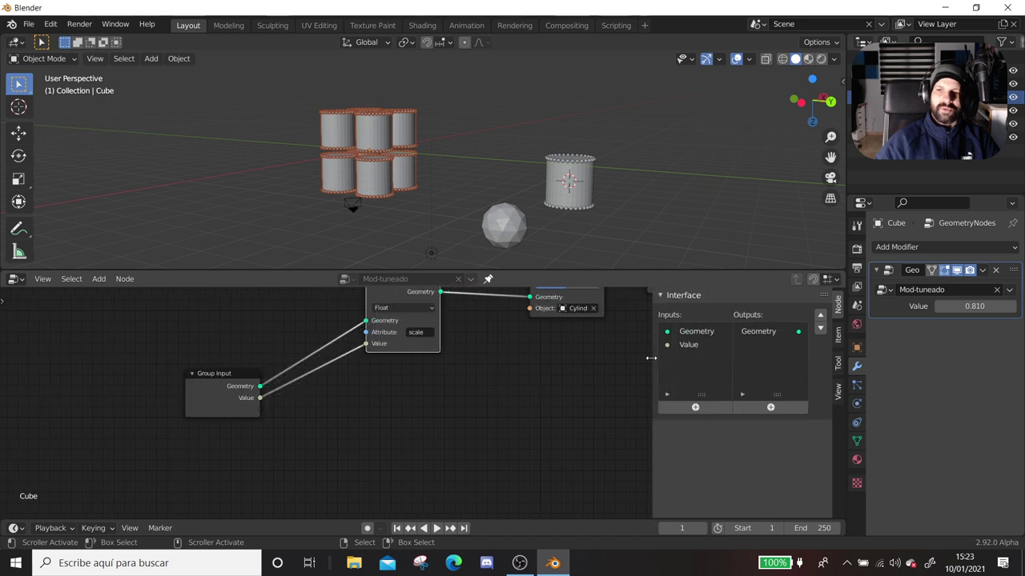
left_click(686, 346)
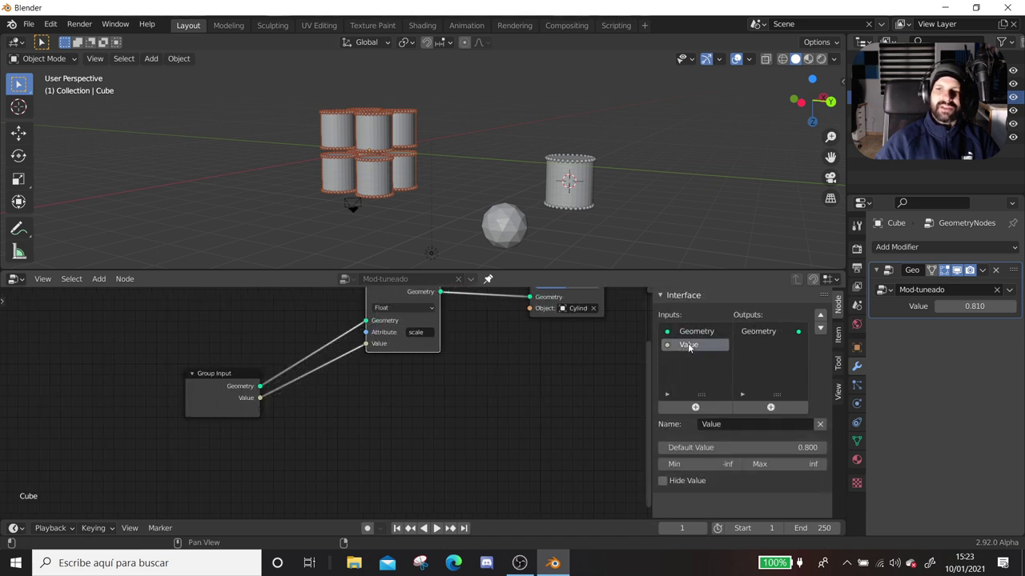
- Rename the Value input to 'Scale-cilindro' and raise it to 1.450 to enlarge the cylinders
double_click(690, 345)
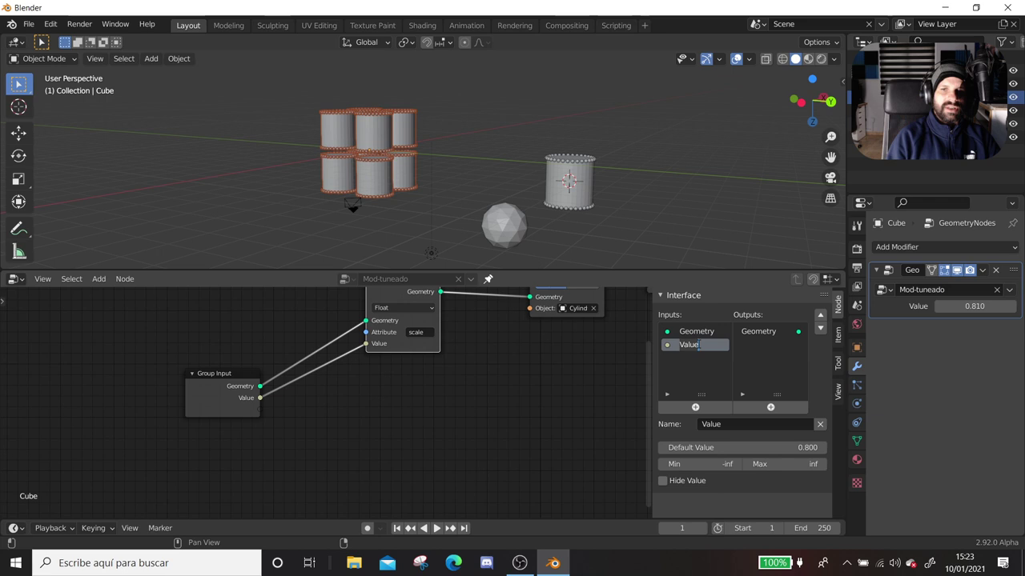
type("Sc")
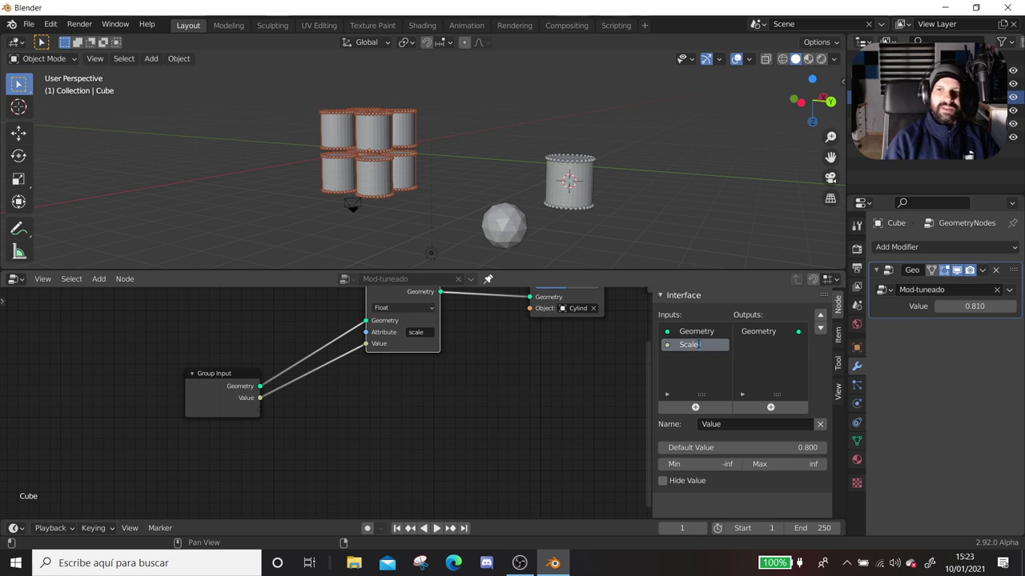
type("dro")
key("Return")
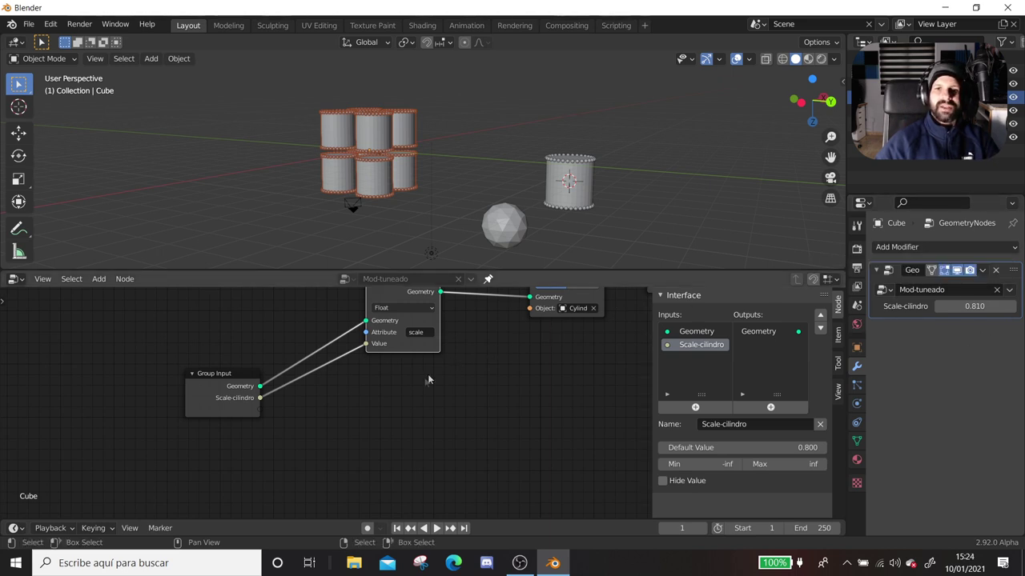
left_click_drag(238, 370, 213, 368)
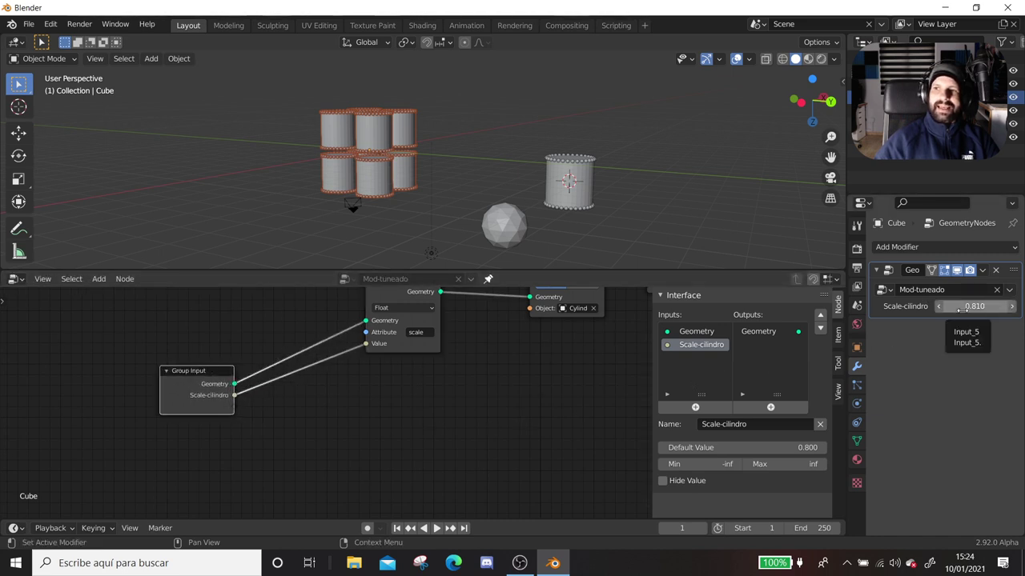
left_click_drag(961, 309, 1008, 309)
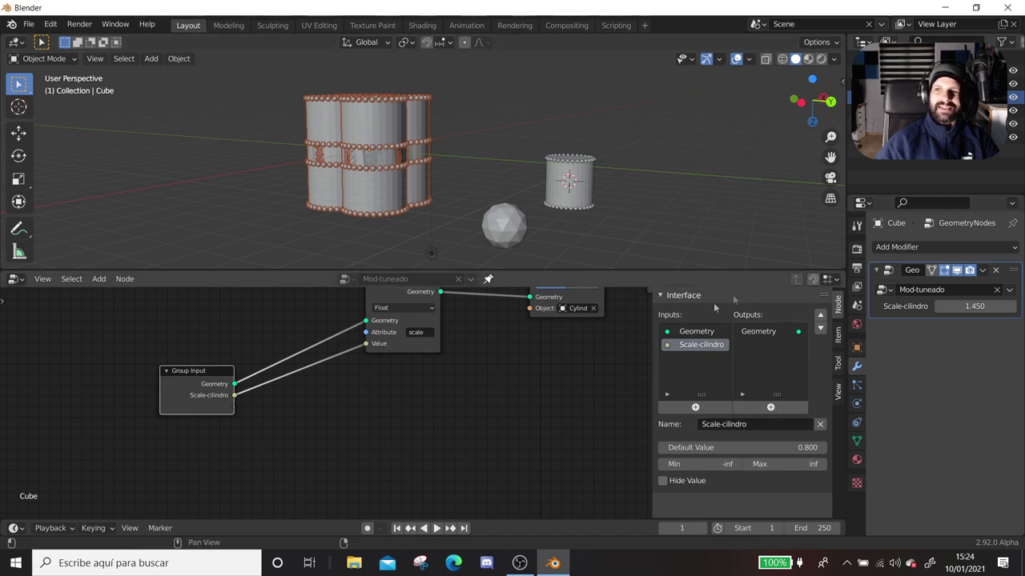
- Limit Scale-cilindro to a minimum of 0 and maximum of 0.800
left_click(708, 464)
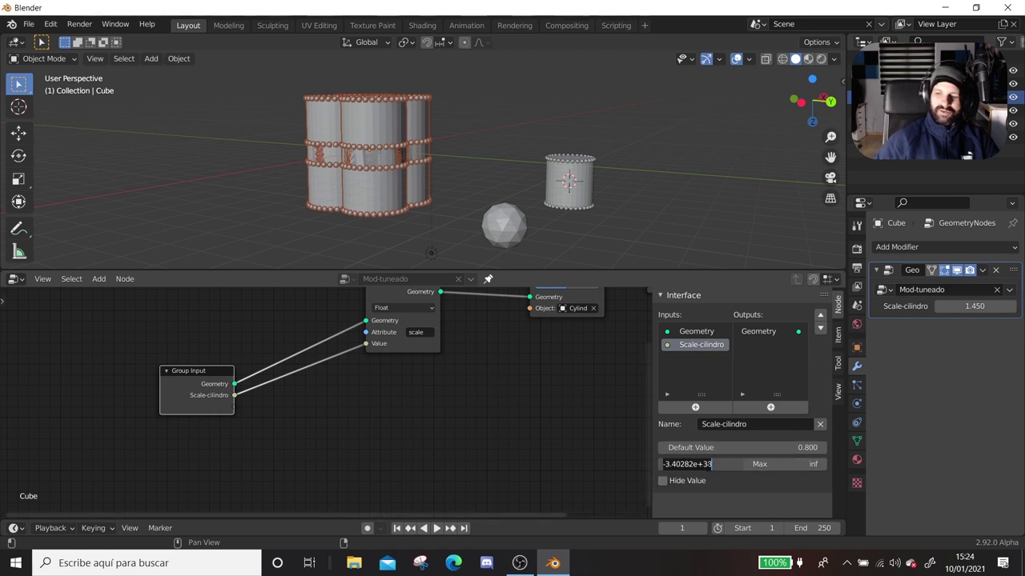
type("0")
key("Return")
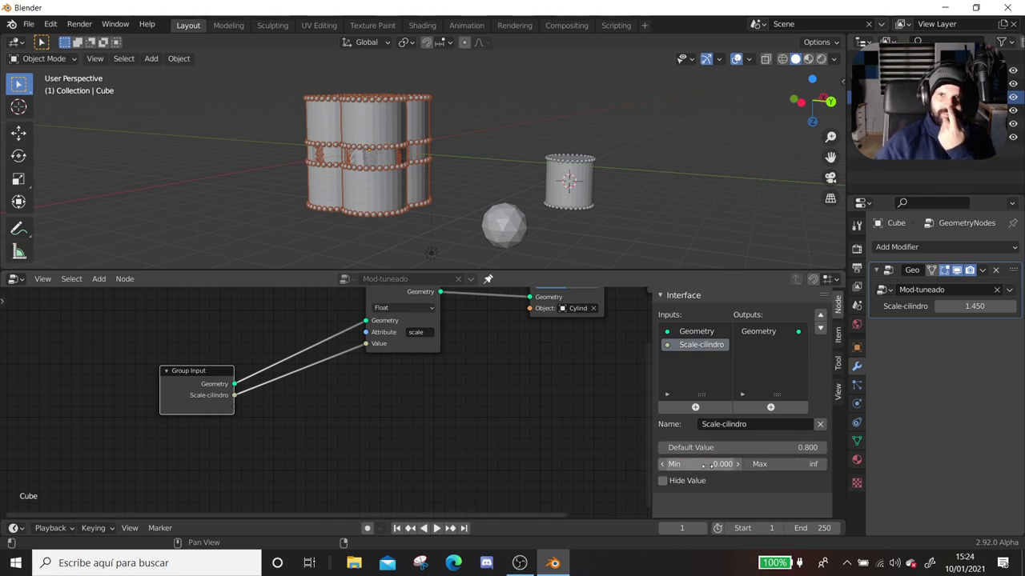
left_click(790, 465)
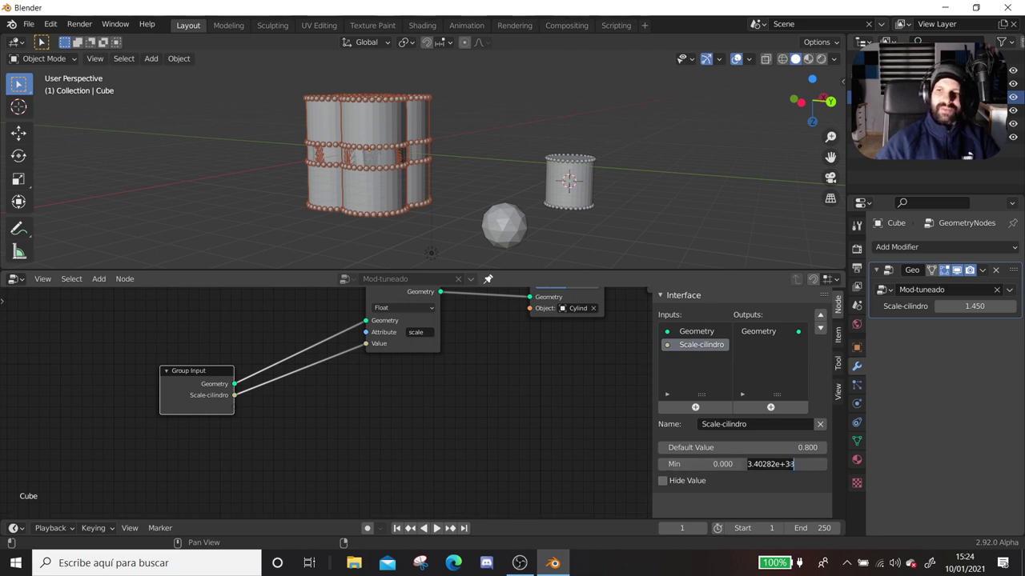
type("0.8")
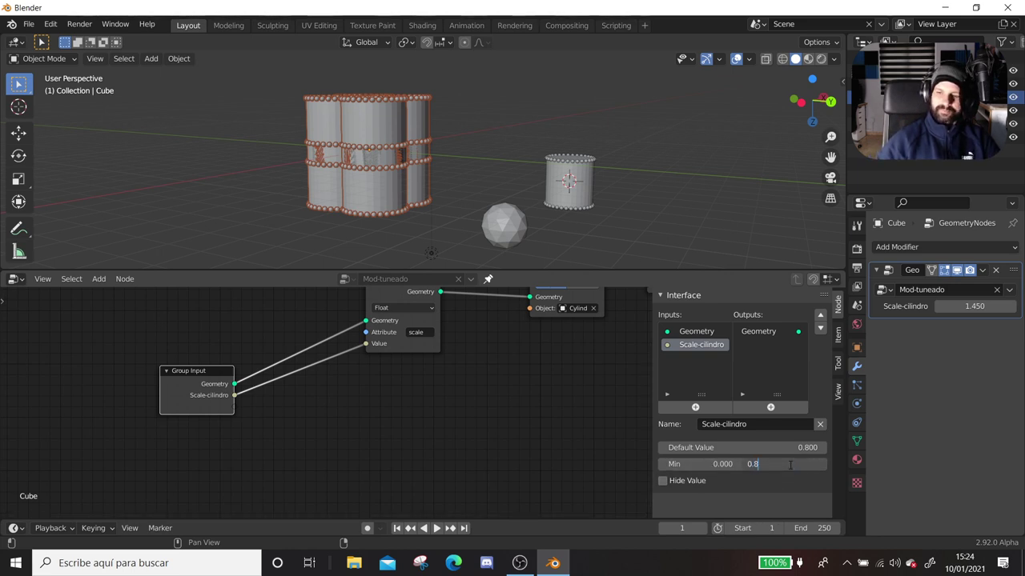
key("Return")
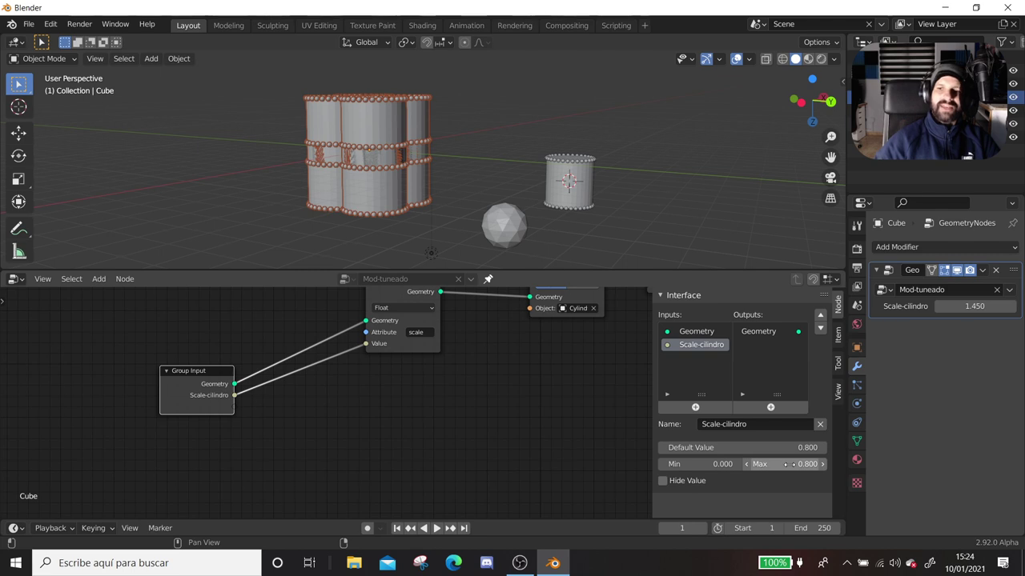
mouse_move(974, 306)
left_mouse_down()
mouse_move(902, 306)
mouse_move(974, 306)
left_mouse_up()
- Spread the tree out, moving Group Input left and Group Output and Point Instance right
scroll(597, 376, "down", 1)
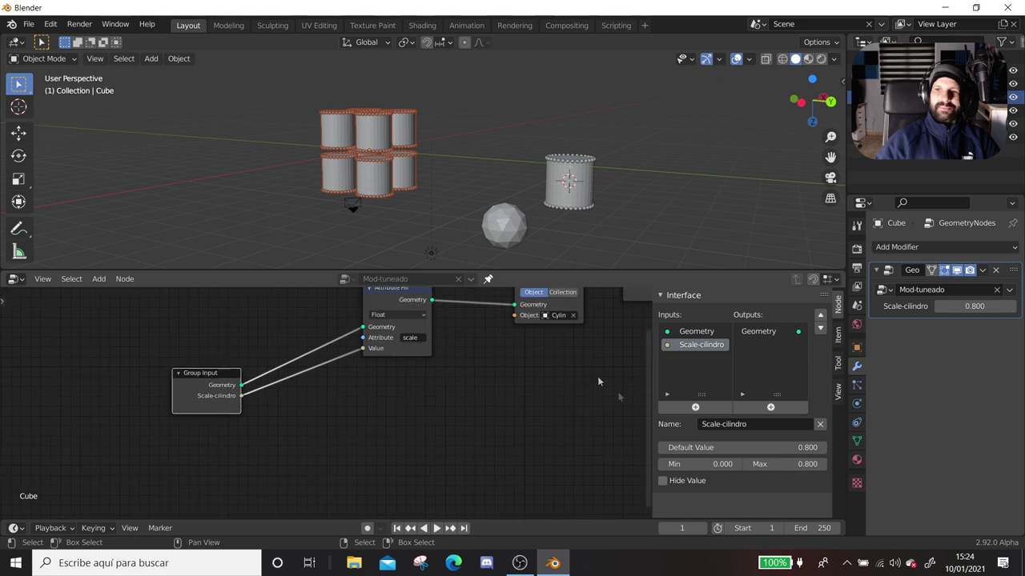
scroll(514, 400, "down", 1)
scroll(515, 398, "down", 1)
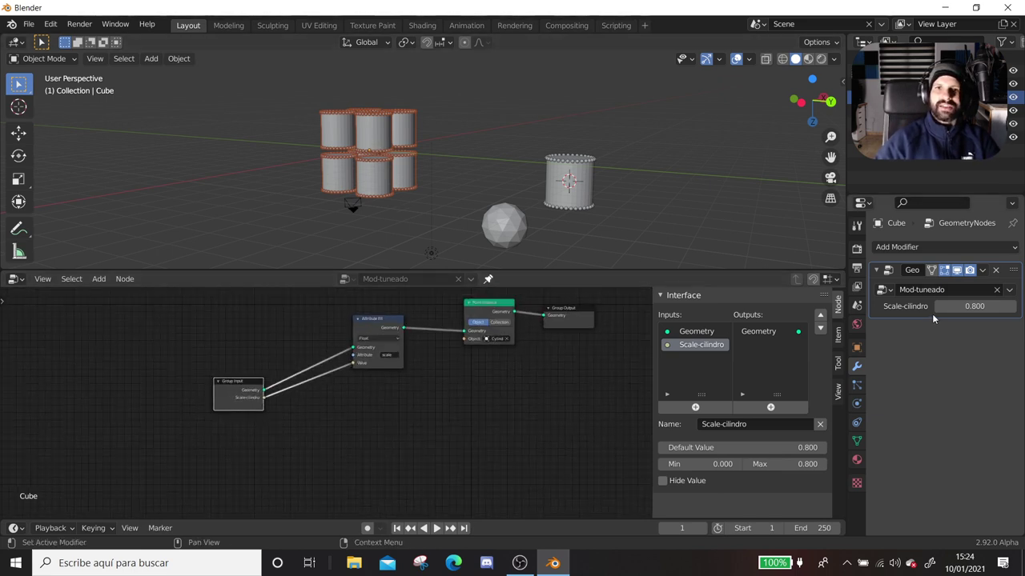
mouse_move(547, 401)
middle_mouse_down()
mouse_move(481, 412)
mouse_move(407, 398)
middle_mouse_up()
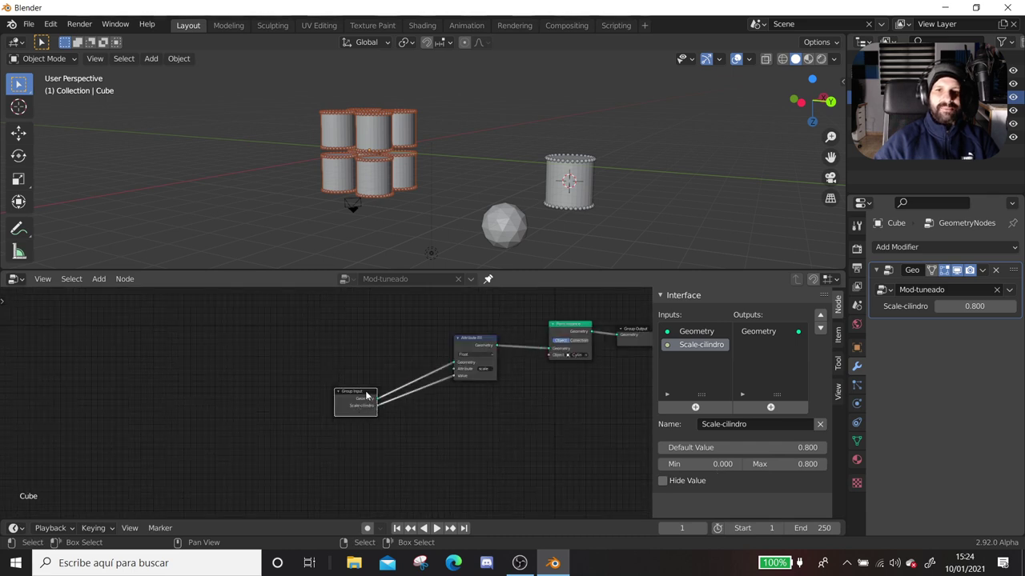
left_click_drag(366, 397, 290, 372)
middle_click_drag(590, 423, 462, 414)
left_click_drag(506, 326, 584, 323)
left_click_drag(436, 328, 462, 331)
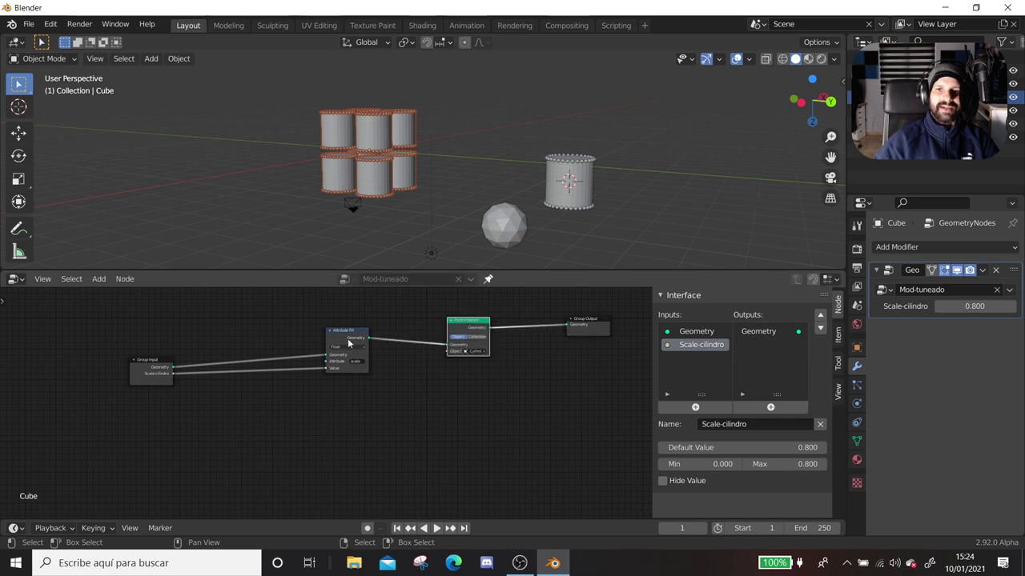
- Reposition the Attribute Fill node and duplicate it
left_click_drag(348, 343, 391, 341)
middle_click_drag(409, 409, 460, 397)
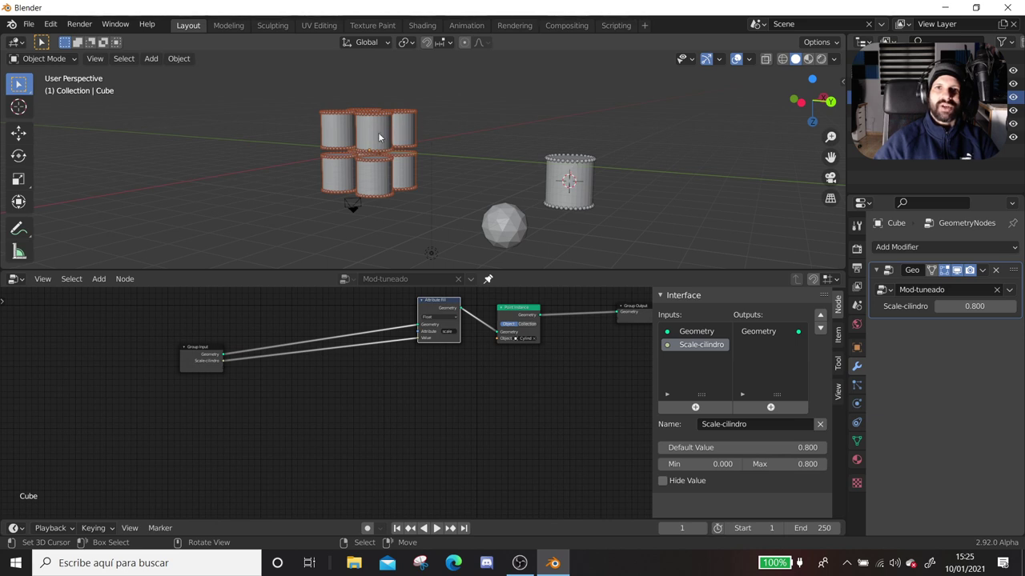
scroll(434, 447, "up", 1)
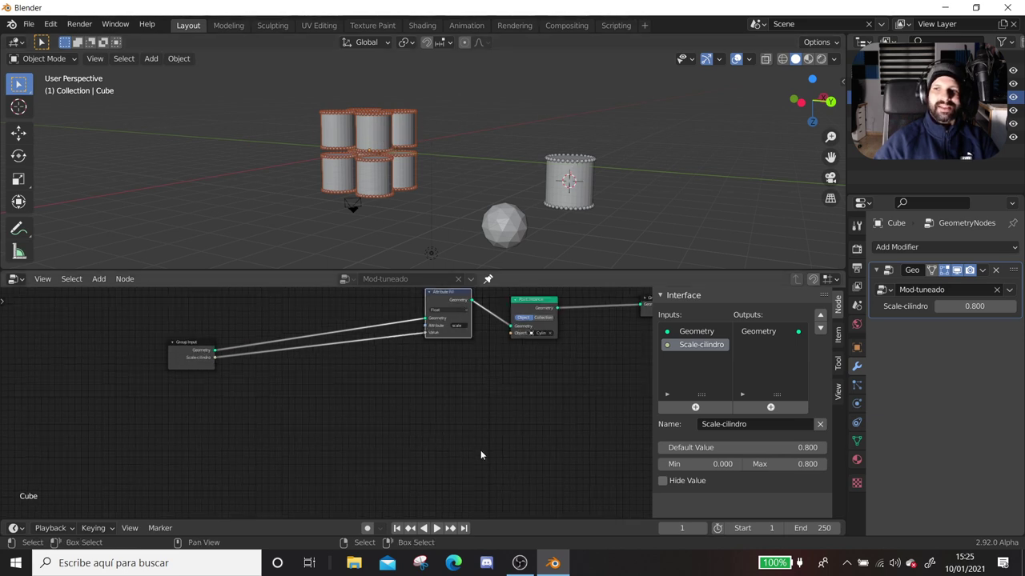
scroll(382, 425, "up", 2)
mouse_move(382, 425)
middle_mouse_down()
mouse_move(325, 423)
mouse_move(285, 453)
mouse_move(322, 446)
middle_mouse_up()
left_click_drag(331, 328, 270, 330)
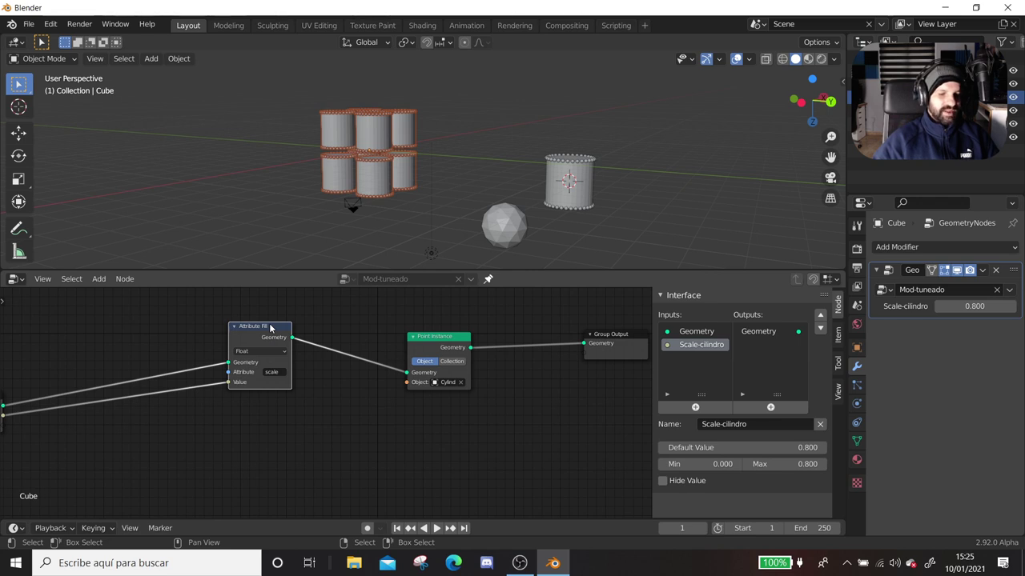
key("shift+d")
- Place the duplicated Attribute Fill before Point Instance, writing the rotation attribute with value 0
left_click(362, 340)
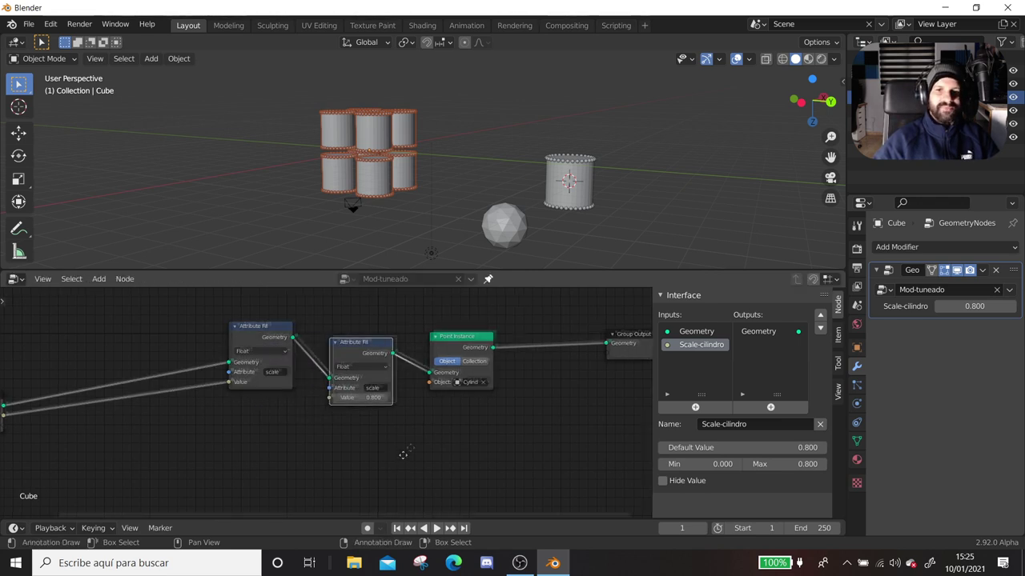
middle_click_drag(399, 454, 435, 431)
scroll(435, 431, "up", 1)
double_click(418, 358)
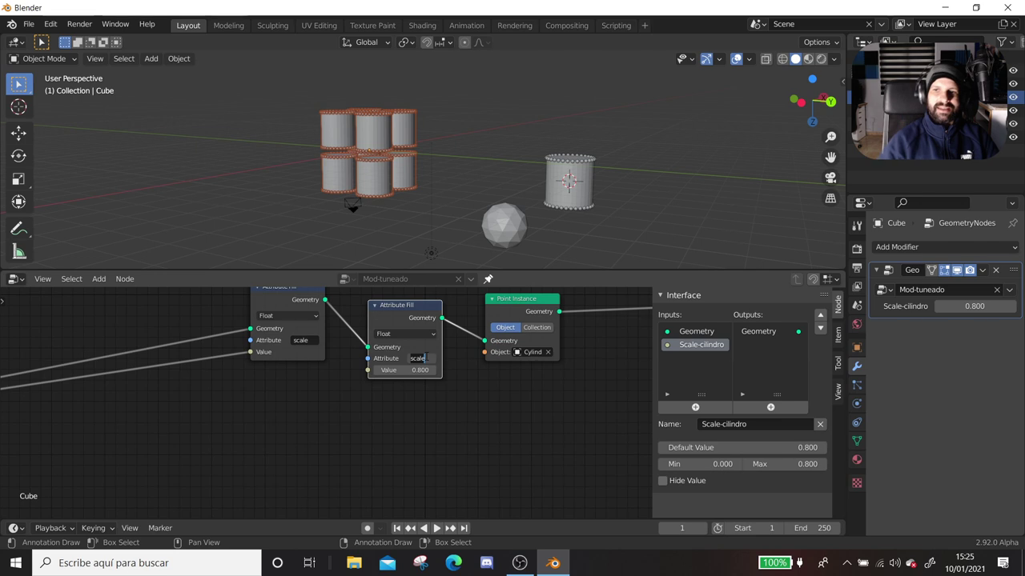
type("rotation")
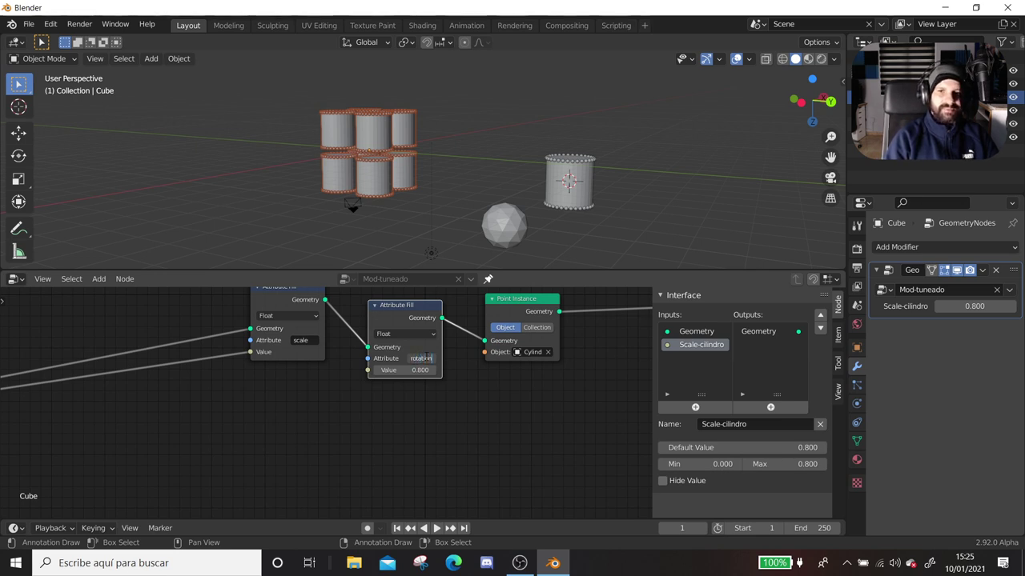
key("Return")
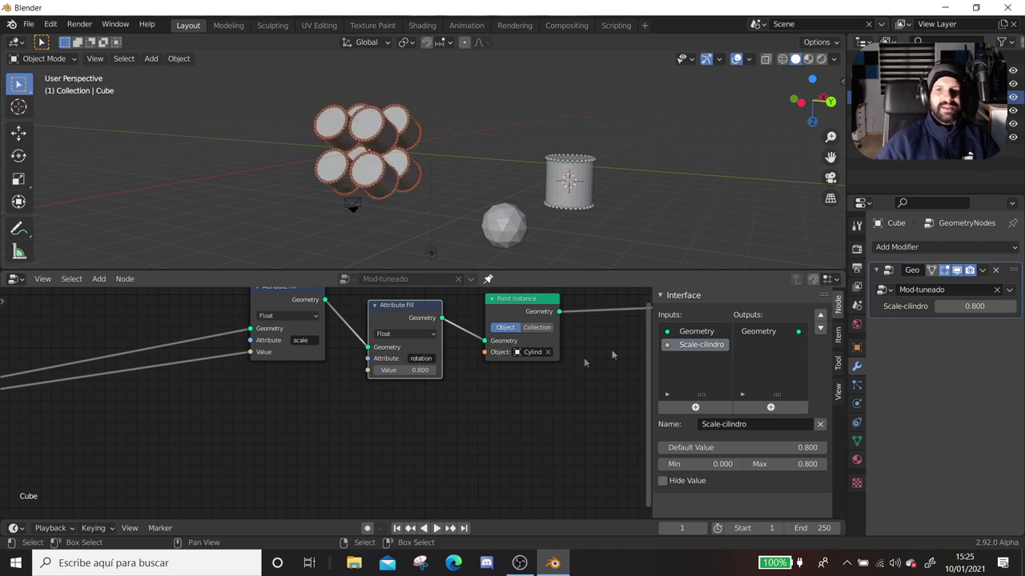
left_click(413, 370)
type("0")
key("Return")
- Arrange both Attribute Fill nodes and expose the rotation fill value as a modifier input at -3.120
scroll(222, 376, "down", 1)
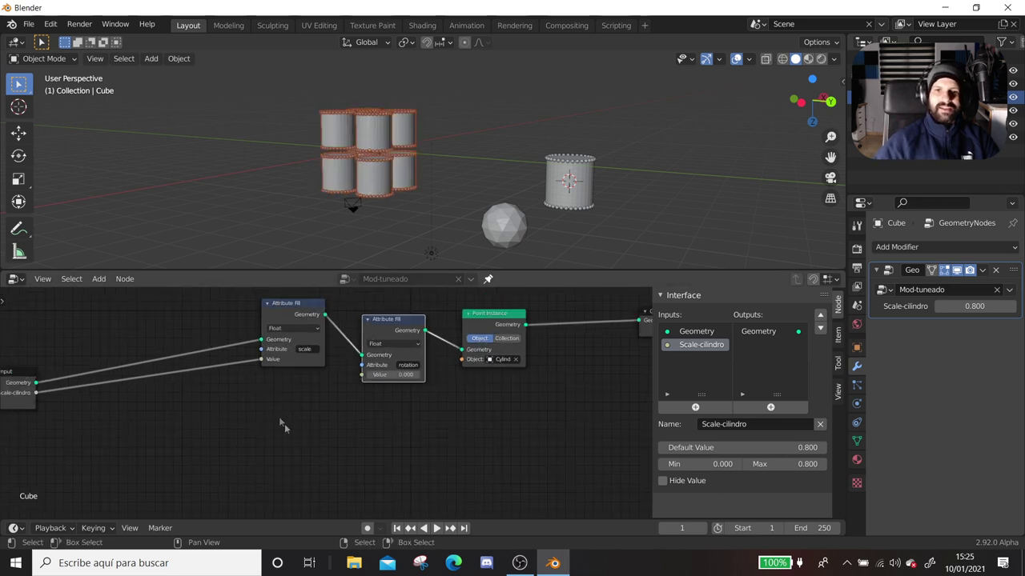
middle_click_drag(284, 424, 584, 371)
left_click_drag(237, 330, 240, 369)
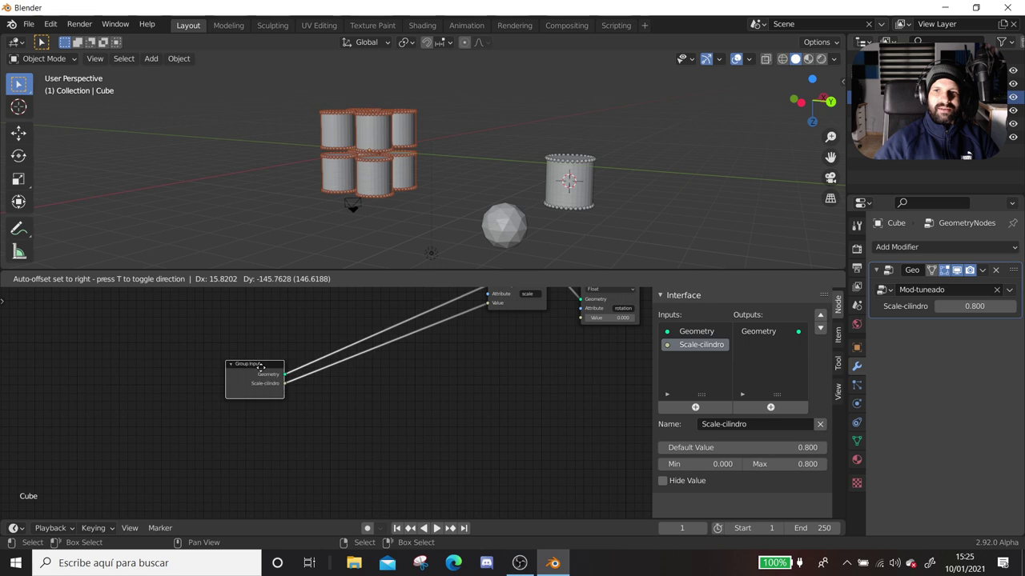
middle_click_drag(528, 373, 508, 435)
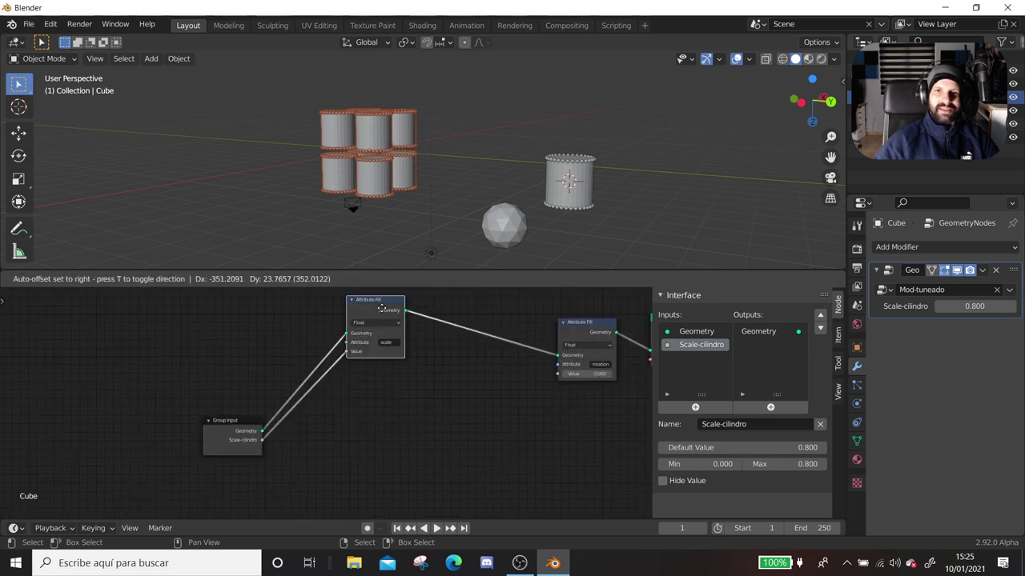
left_click_drag(495, 326, 379, 318)
middle_click_drag(400, 346, 385, 331)
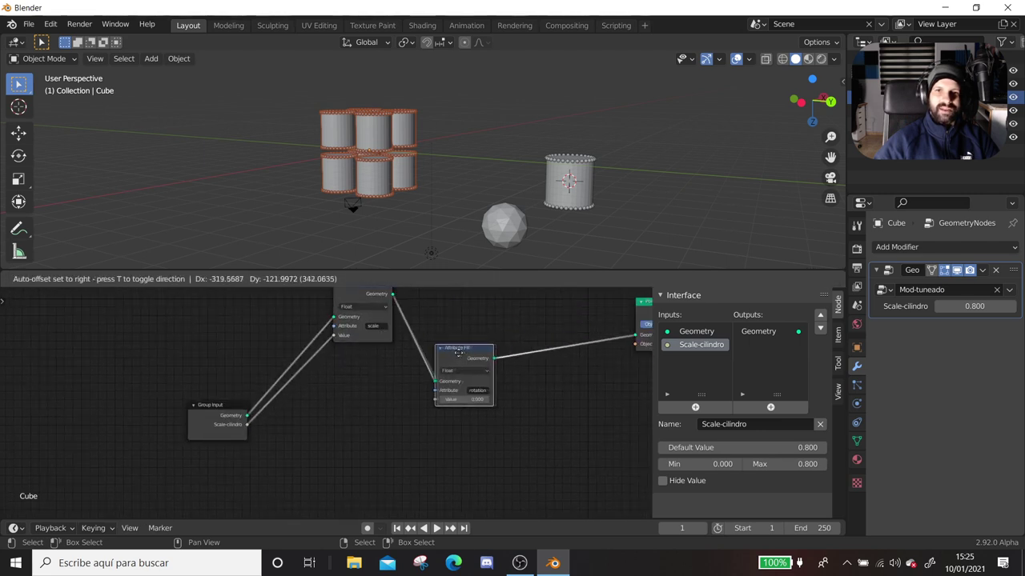
left_click_drag(568, 317, 453, 338)
mouse_move(485, 409)
middle_mouse_down()
mouse_move(361, 398)
mouse_move(506, 365)
middle_mouse_up()
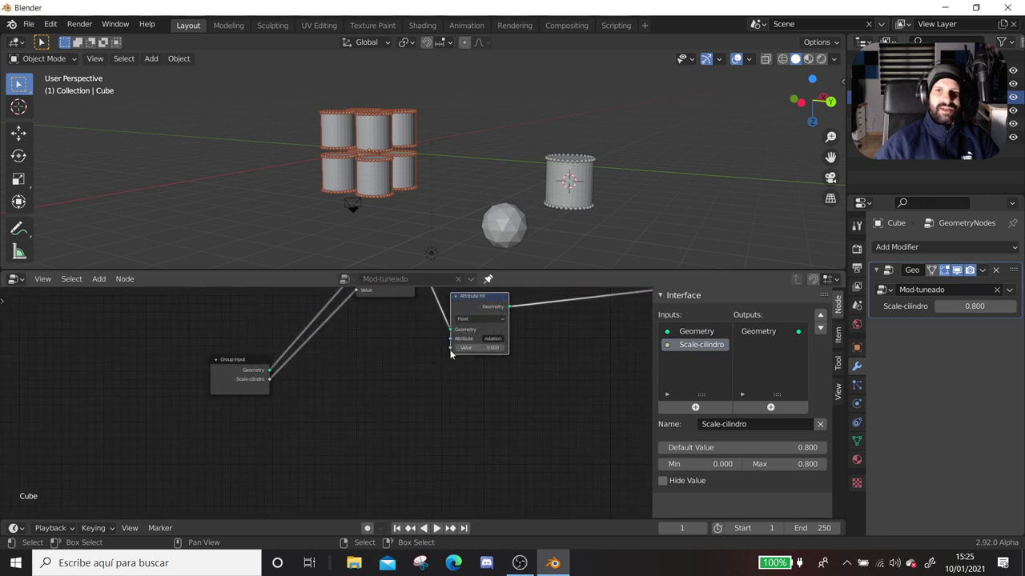
left_click_drag(451, 349, 269, 388)
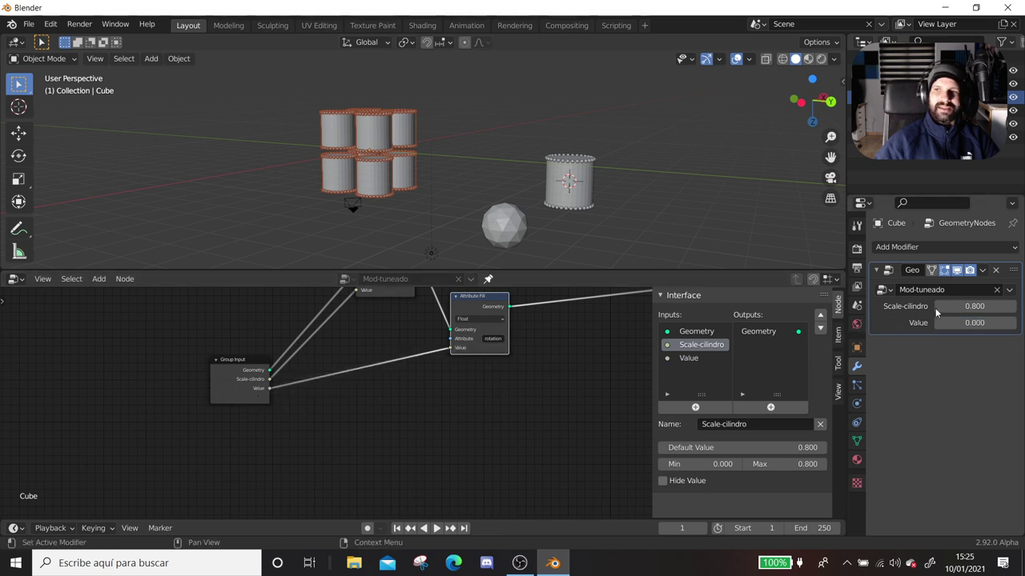
middle_click_drag(509, 412, 453, 414)
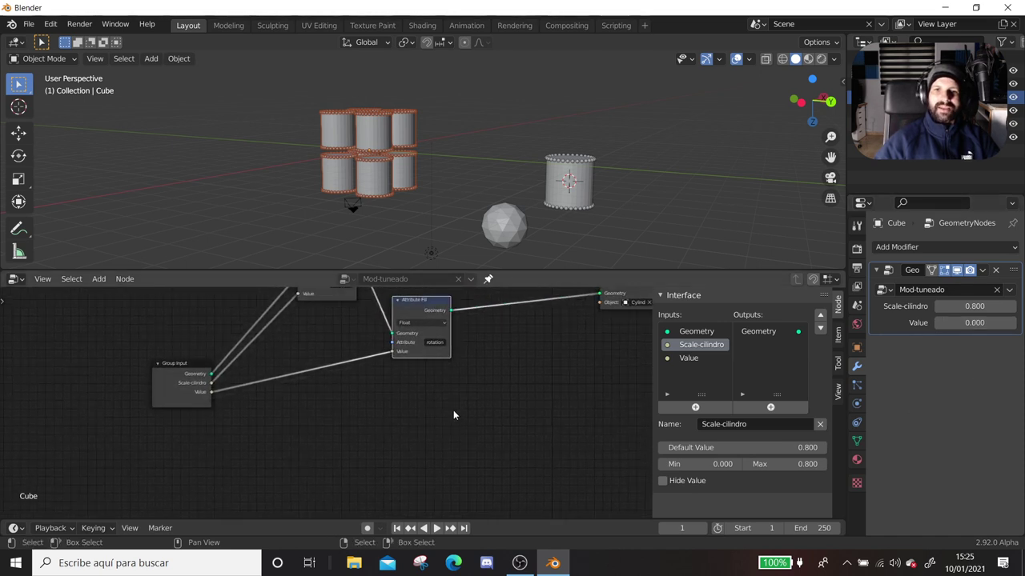
mouse_move(975, 323)
left_mouse_down()
mouse_move(952, 322)
mouse_move(993, 322)
left_mouse_up()
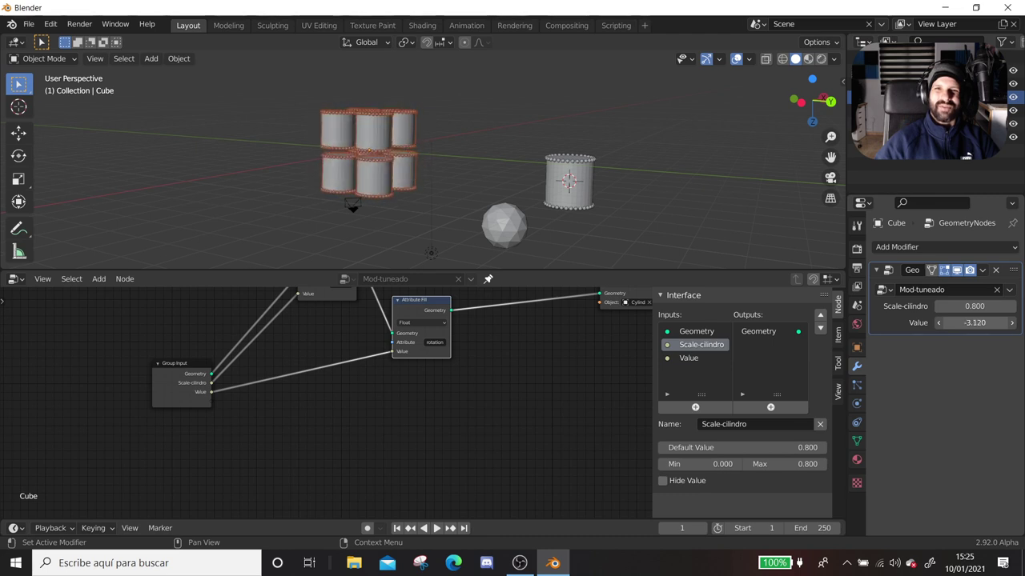
- Switch the rotation Attribute Fill data type to Vector and relink its Value
left_click_drag(393, 357, 347, 364)
left_click(423, 323)
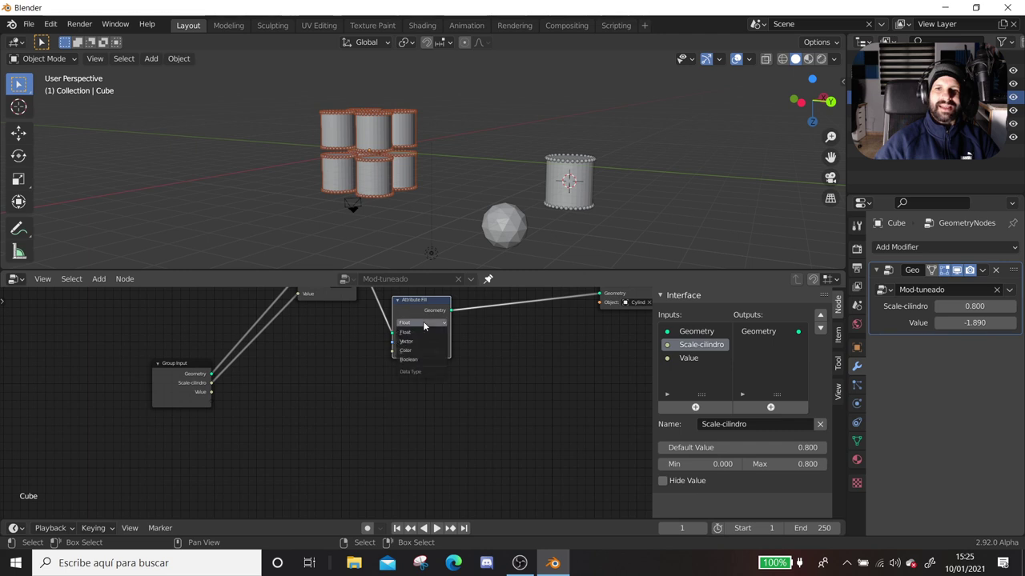
left_click(407, 342)
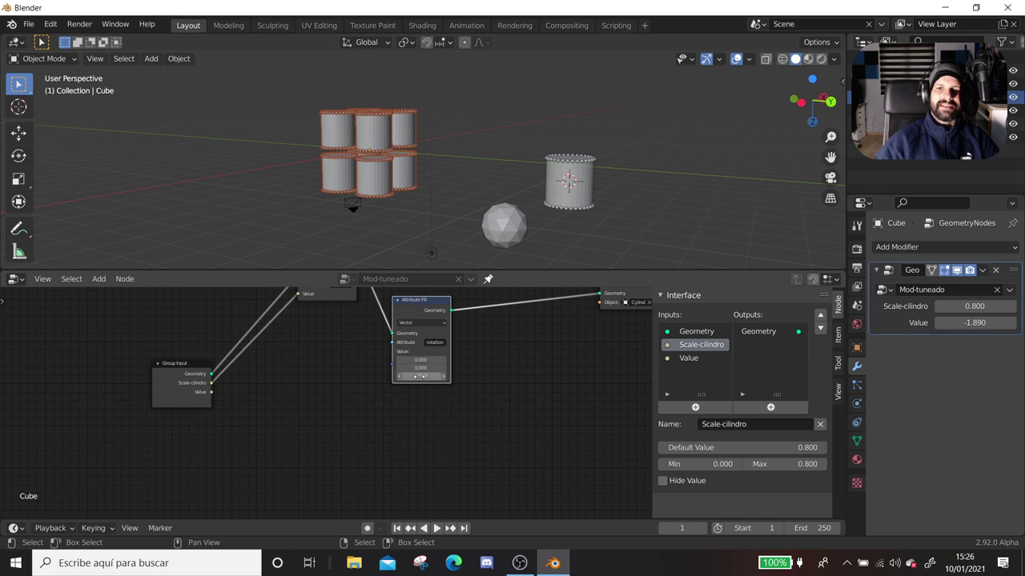
left_click_drag(390, 361, 210, 393)
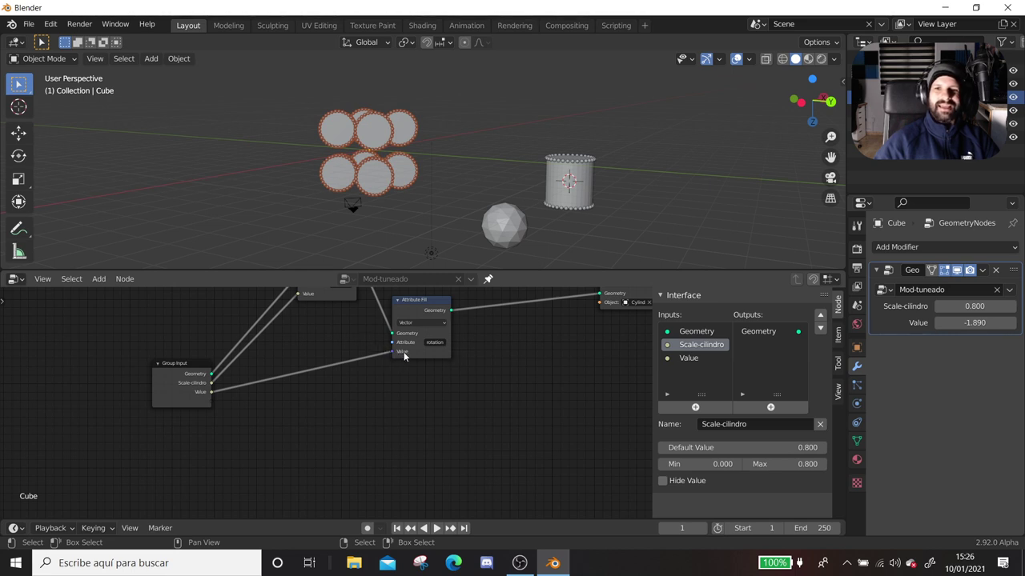
- Delete the old float Value input and expose the vector rotation as a new group input
left_click_drag(395, 350, 350, 370)
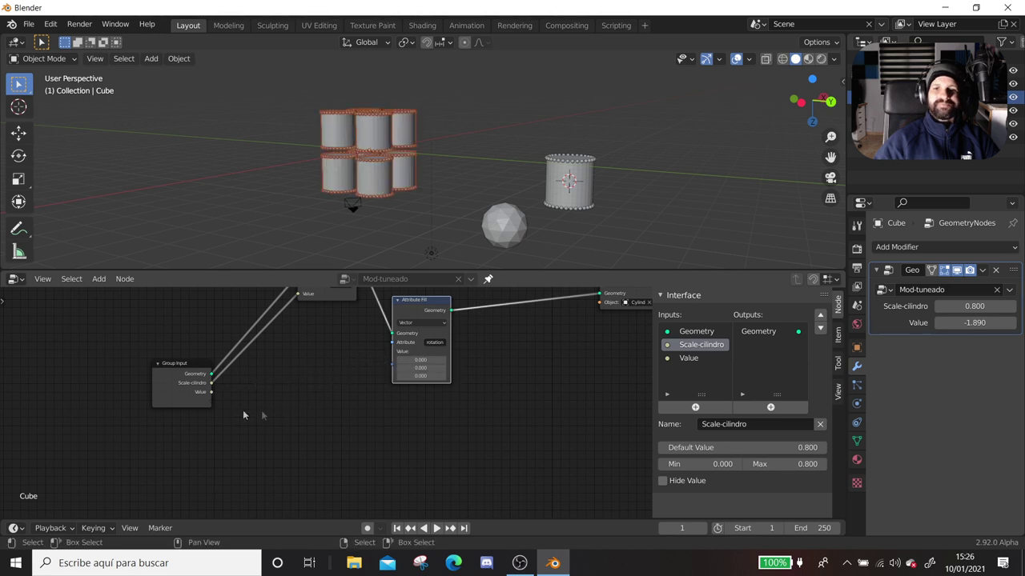
left_click(686, 358)
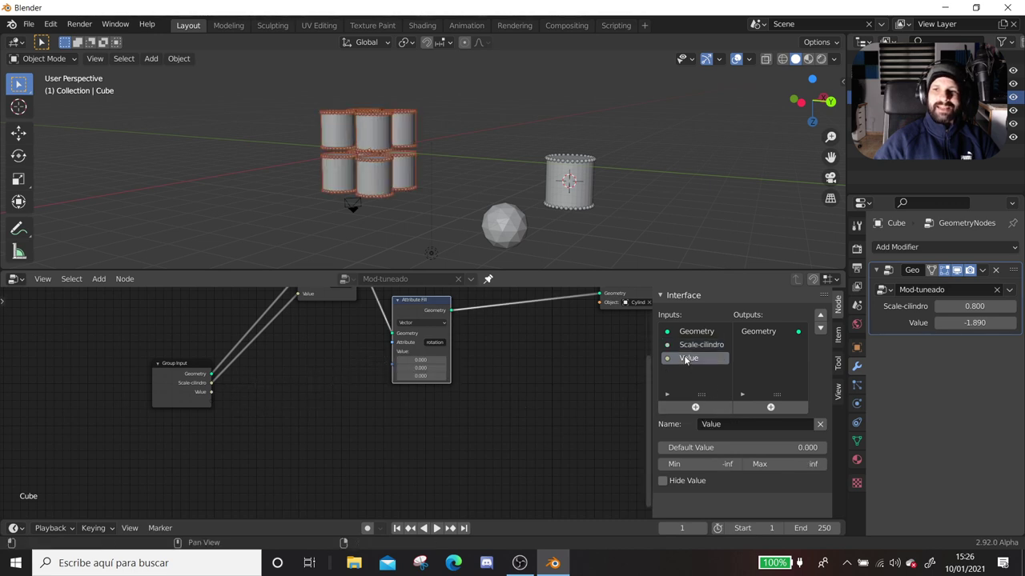
left_click(820, 425)
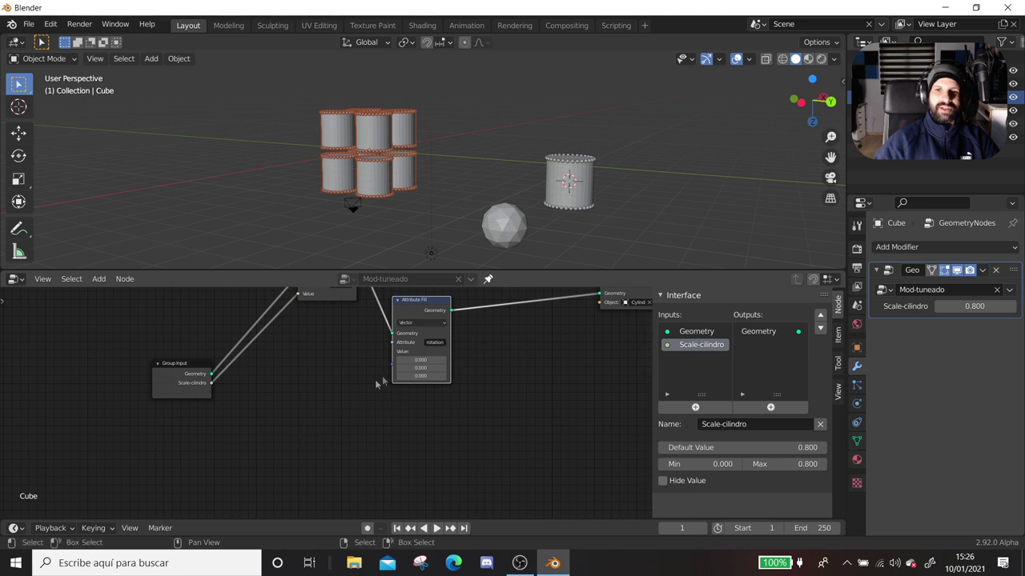
left_click_drag(393, 366, 211, 392)
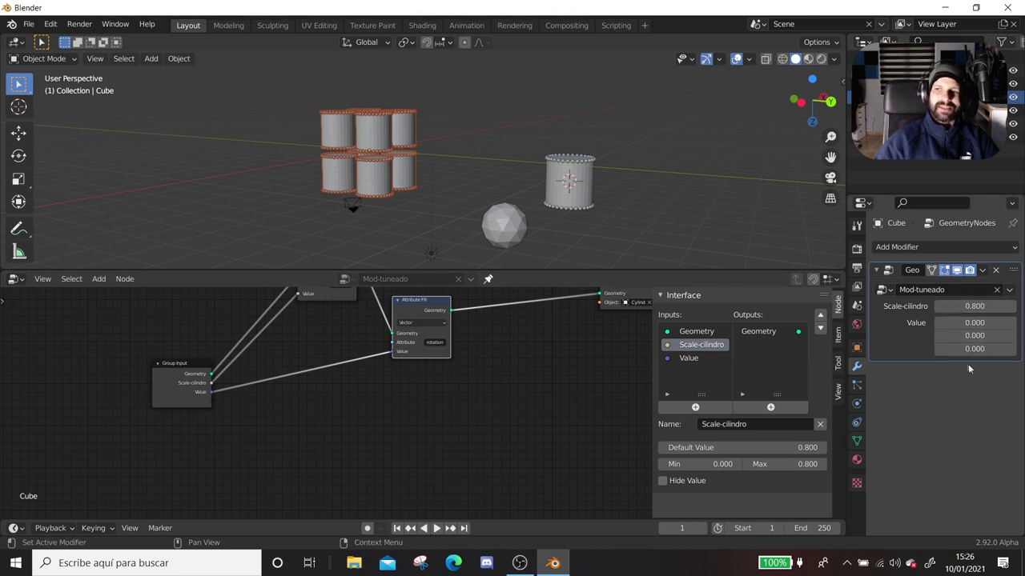
left_click(691, 358)
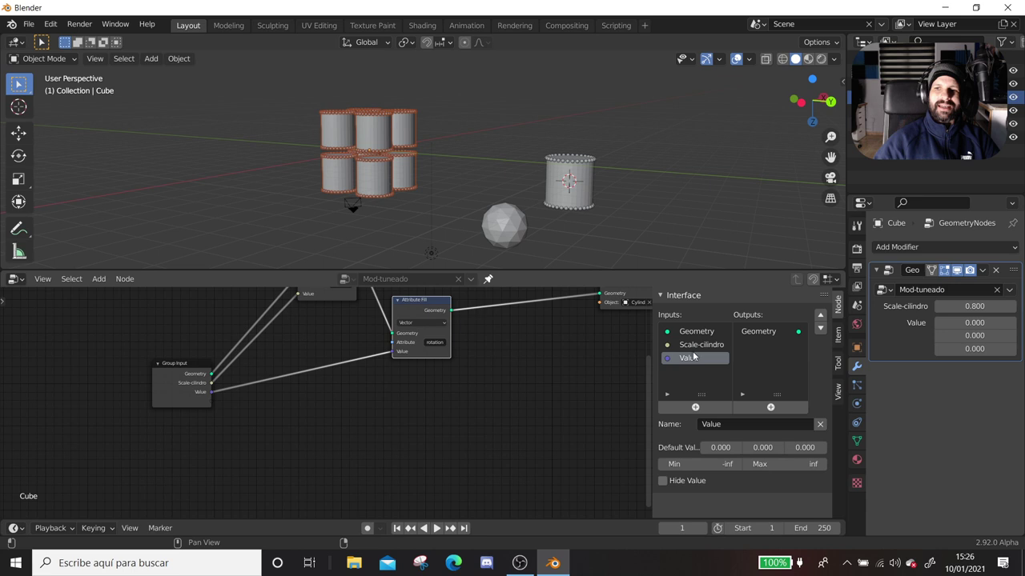
double_click(693, 358)
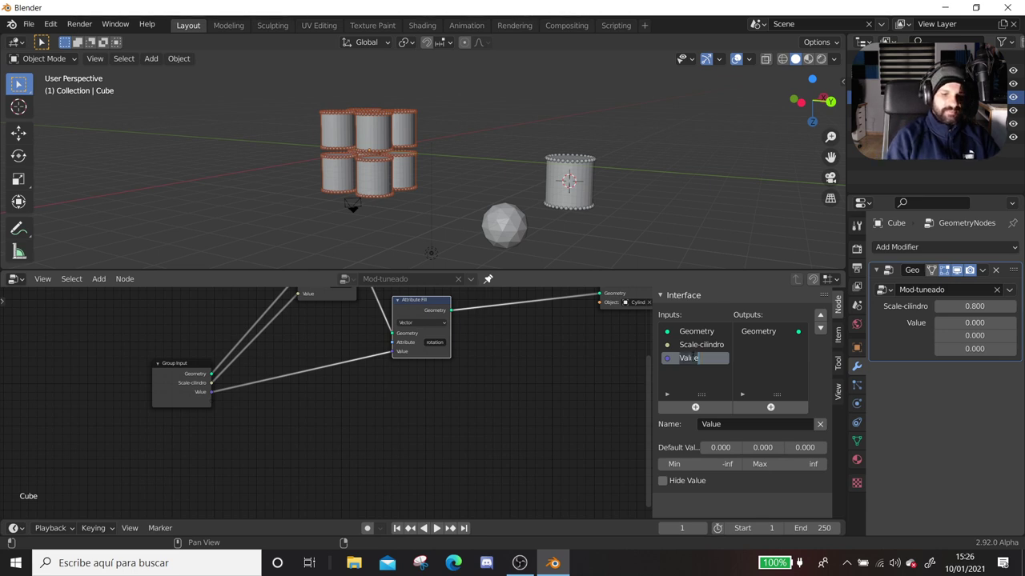
- Name the vector input 'Rotación-cilindro' and set its X to 0.240 and Y to -0.520
type("Rotación")
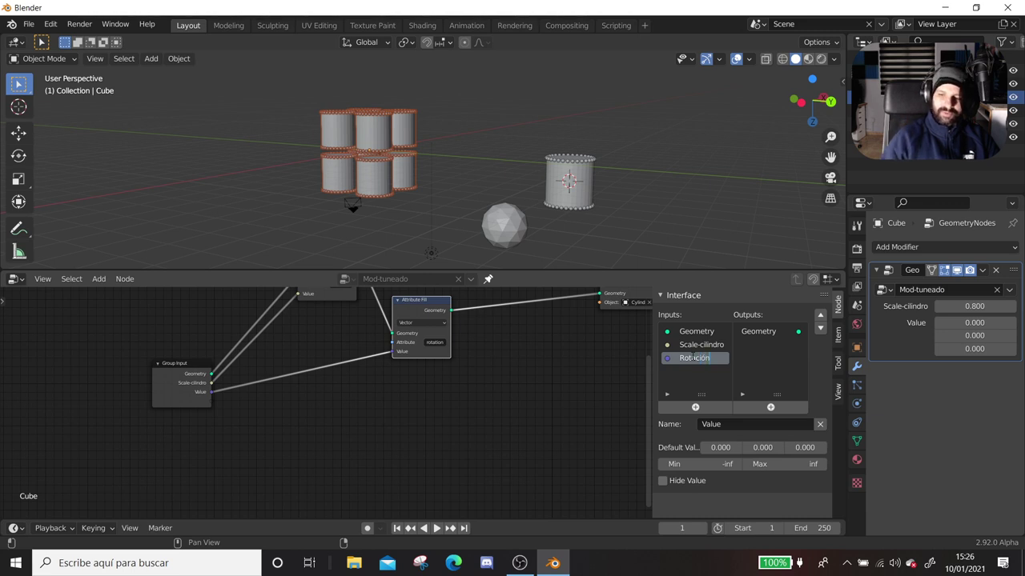
type("-cilindro")
key("Return")
left_click_drag(975, 322, 981, 323)
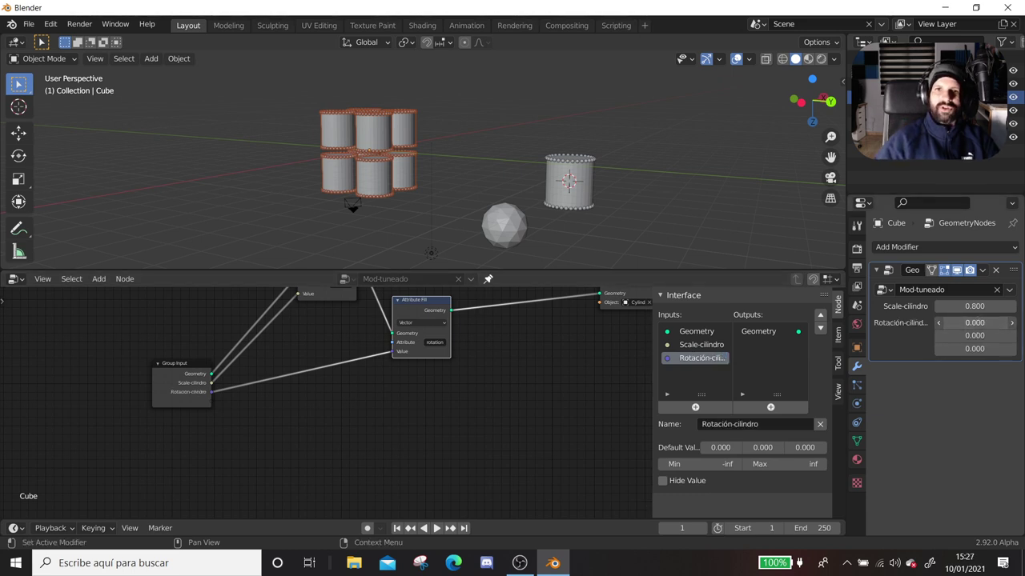
mouse_move(975, 336)
left_mouse_down()
mouse_move(957, 335)
mouse_move(972, 349)
mouse_move(953, 349)
left_mouse_up()
scroll(460, 374, "down", 2)
- Rearrange the tree: Group Output and Point Instance right, both Attribute Fill nodes up and right
scroll(481, 371, "down", 2)
middle_click_drag(485, 368, 397, 351)
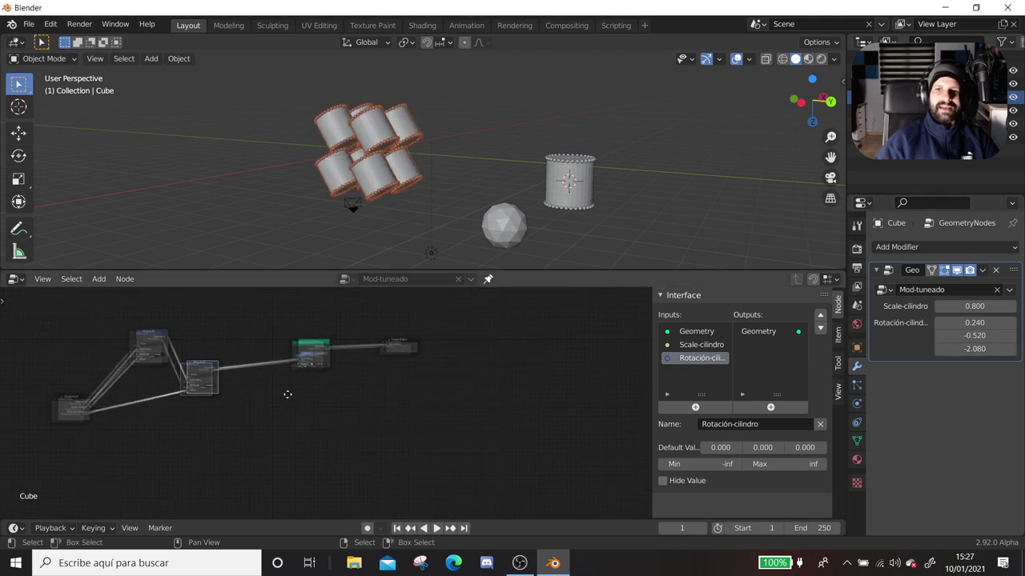
left_click_drag(406, 349, 528, 345)
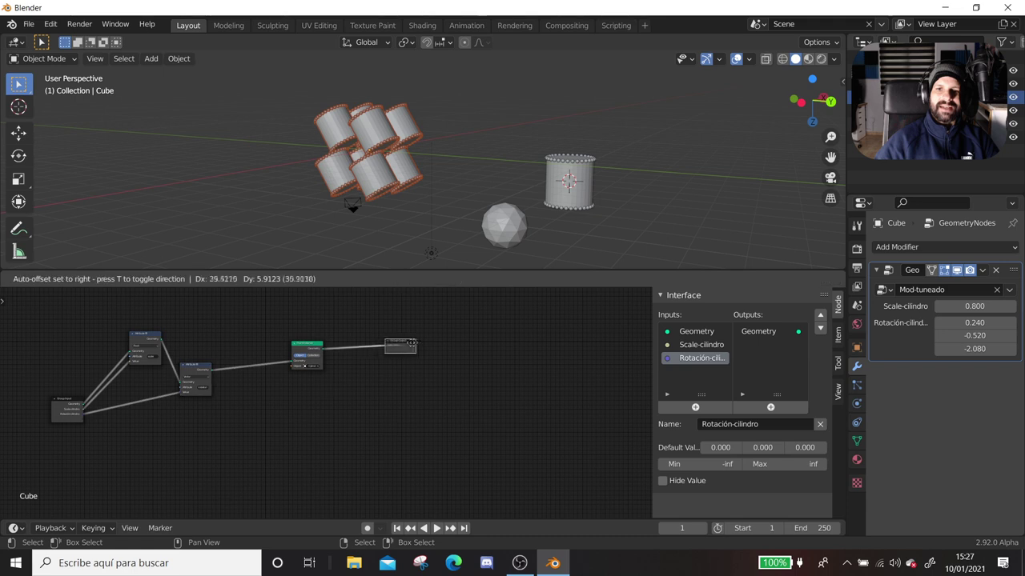
left_click_drag(309, 350, 447, 336)
left_click(148, 334)
left_click_drag(148, 334, 188, 307)
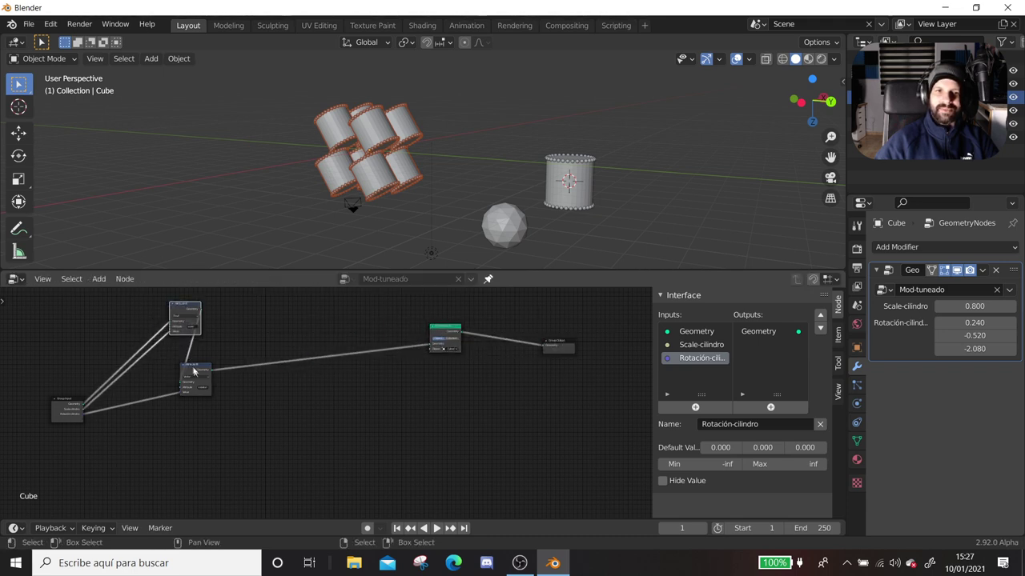
left_click_drag(200, 370, 259, 373)
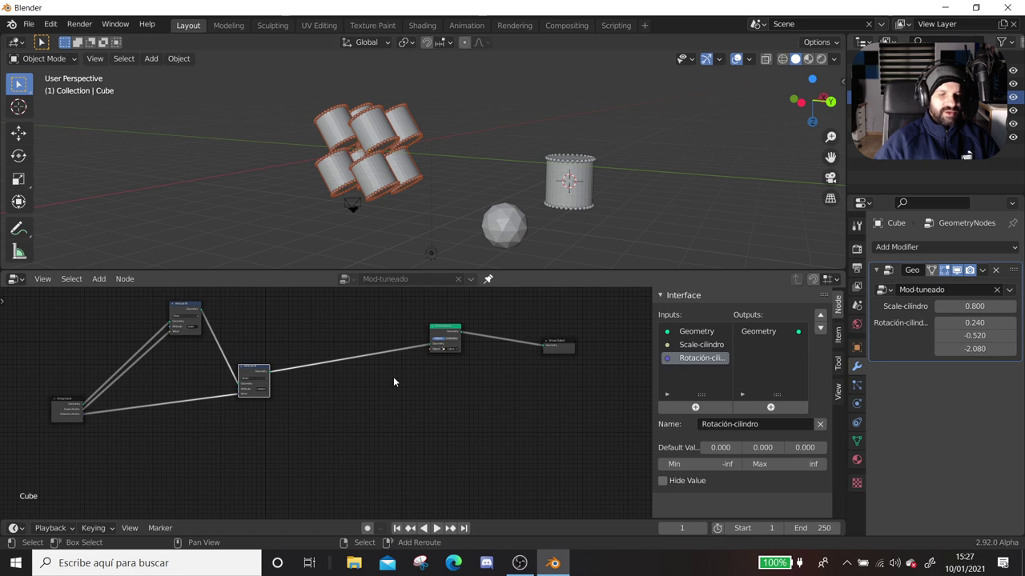
- Add a Join Geometry node before Group Output and feed the original cube geometry into it
key("shift+a")
left_click(460, 405)
left_click(504, 368)
scroll(525, 391, "up", 2)
scroll(517, 373, "up", 2)
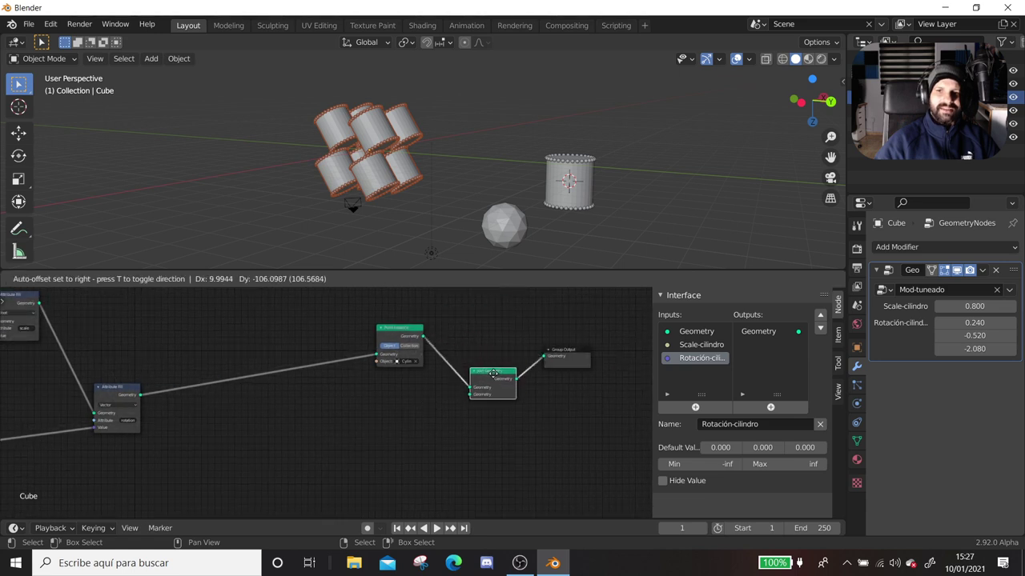
middle_click_drag(287, 419, 407, 366)
scroll(406, 367, "down", 2)
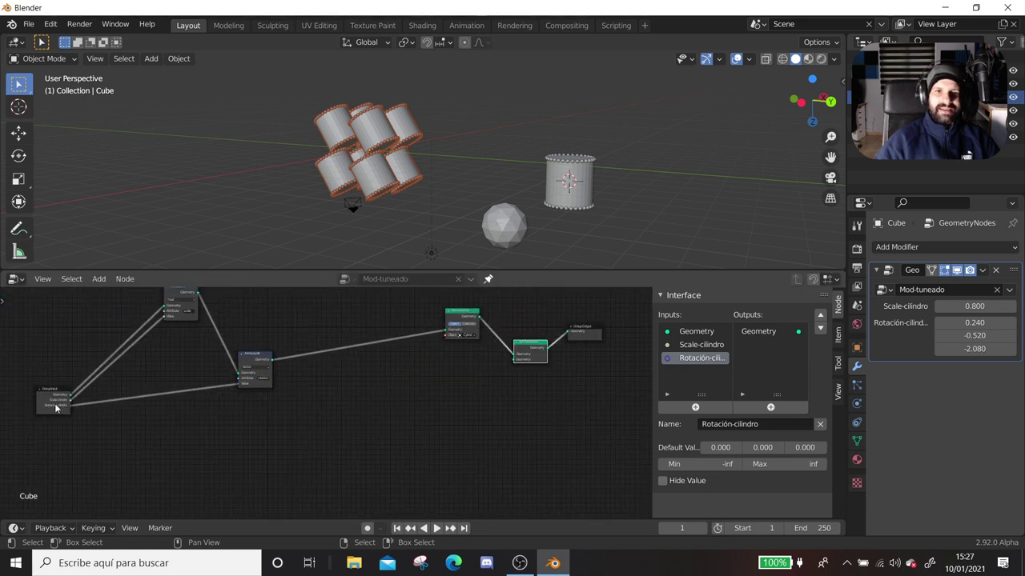
mouse_move(72, 396)
left_mouse_down()
mouse_move(110, 403)
mouse_move(528, 360)
mouse_move(513, 362)
left_mouse_up()
- Move the Attribute node higher and orbit the viewport to inspect the tilted cylinders
mouse_move(354, 208)
middle_mouse_down()
mouse_move(398, 164)
mouse_move(576, 140)
mouse_move(398, 152)
mouse_move(339, 73)
mouse_move(394, 145)
mouse_move(372, 240)
middle_mouse_up()
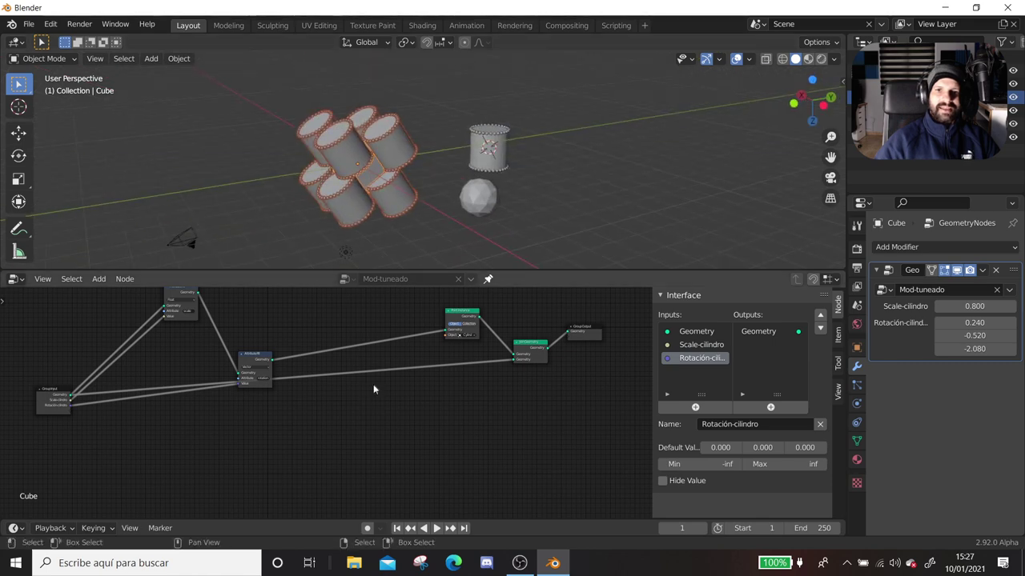
scroll(352, 390, "up", 2)
left_click_drag(242, 346, 253, 301)
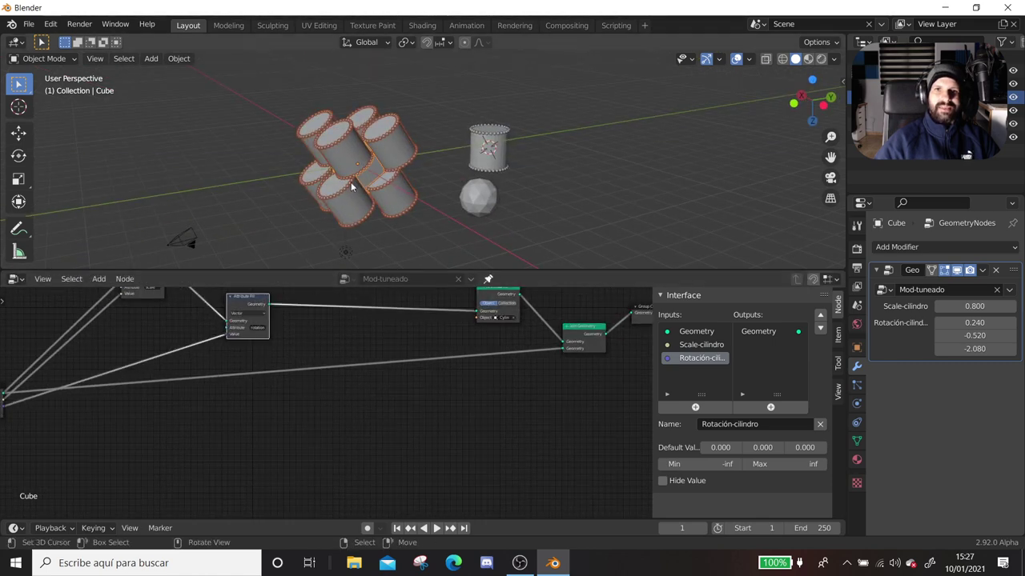
scroll(300, 205, "up", 3)
mouse_move(288, 192)
middle_mouse_down()
mouse_move(300, 205)
mouse_move(176, 181)
mouse_move(265, 159)
mouse_move(454, 205)
middle_mouse_up()
scroll(265, 158, "down", 3)
scroll(454, 205, "up", 2)
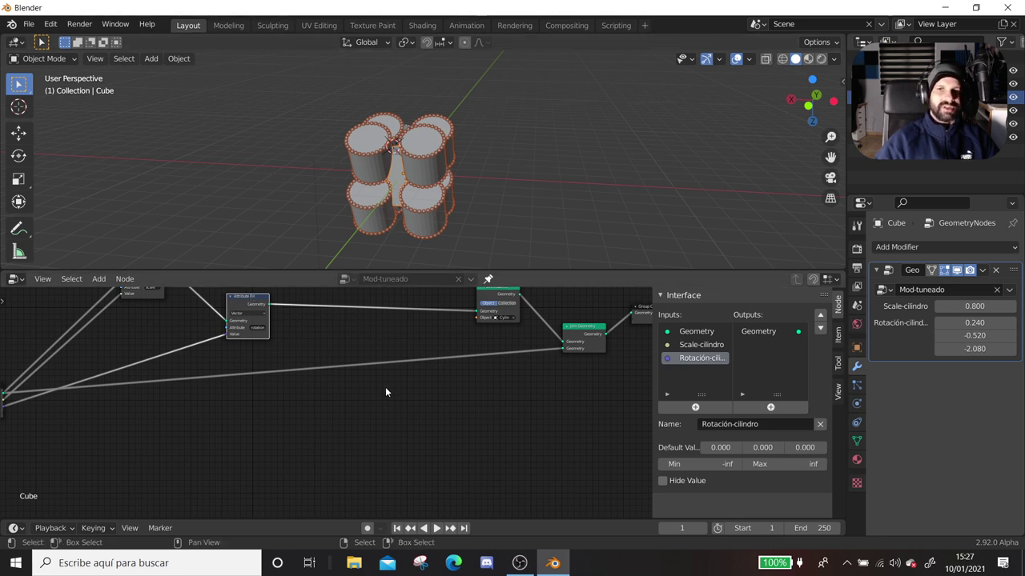
key("shift+a")
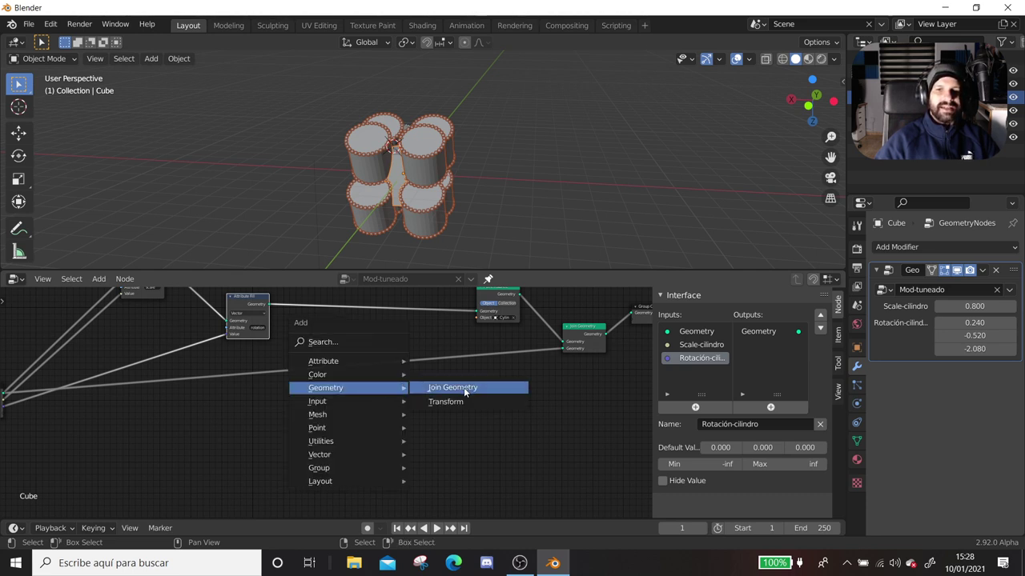
- Add a Transform node onto the cube's geometry link into Join Geometry
left_click(453, 403)
left_click(416, 389)
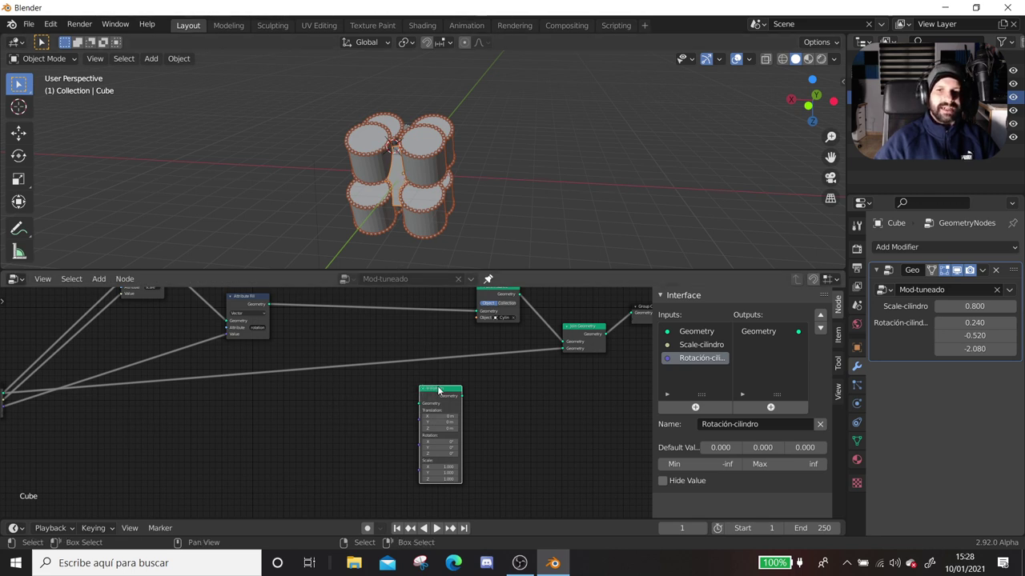
left_click_drag(439, 416, 395, 382)
scroll(354, 405, "up", 2)
scroll(349, 407, "up", 1)
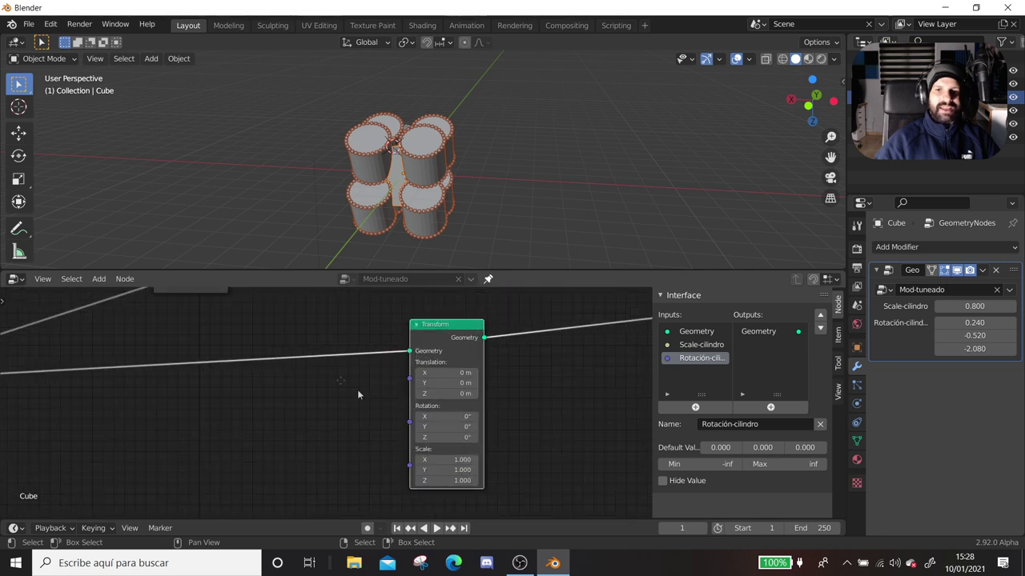
middle_click_drag(366, 395, 320, 361)
- Test squashing the cube with Transform Scale X, then reset it to 1
mouse_move(408, 422)
left_mouse_down()
mouse_move(384, 422)
mouse_move(398, 425)
left_mouse_up()
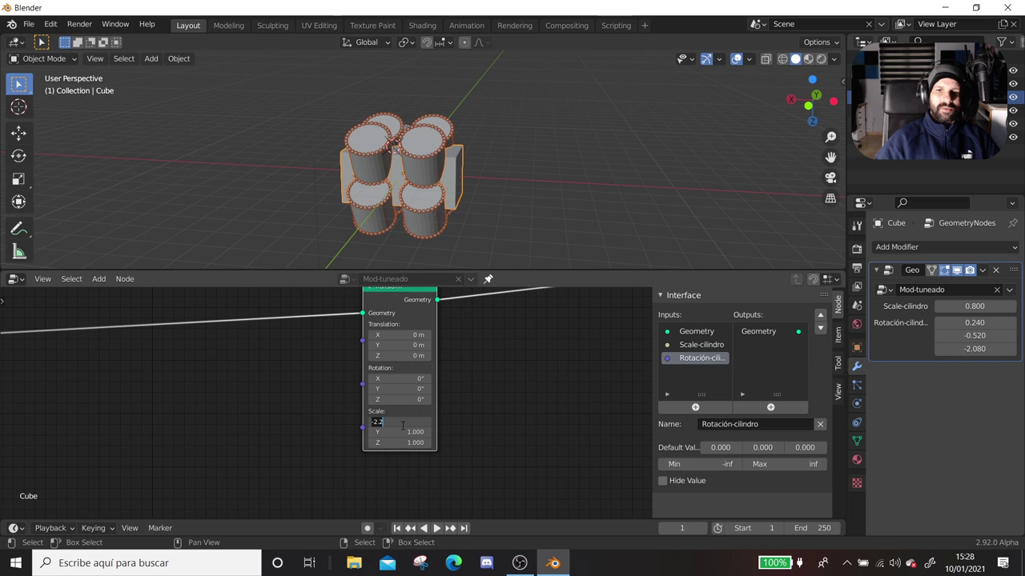
left_click_drag(399, 425, 380, 425)
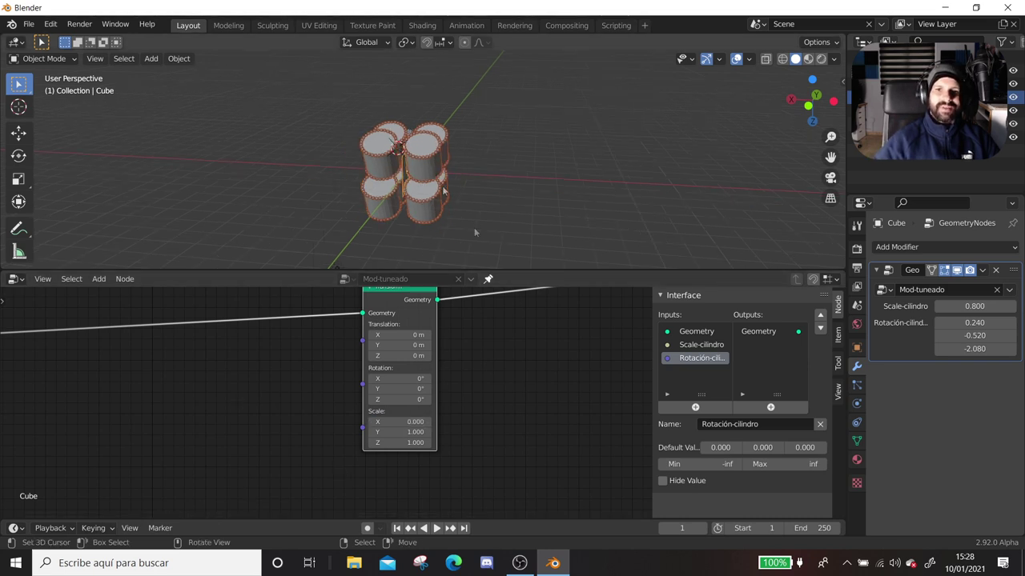
middle_click_drag(229, 100, 336, 168)
left_click(400, 421)
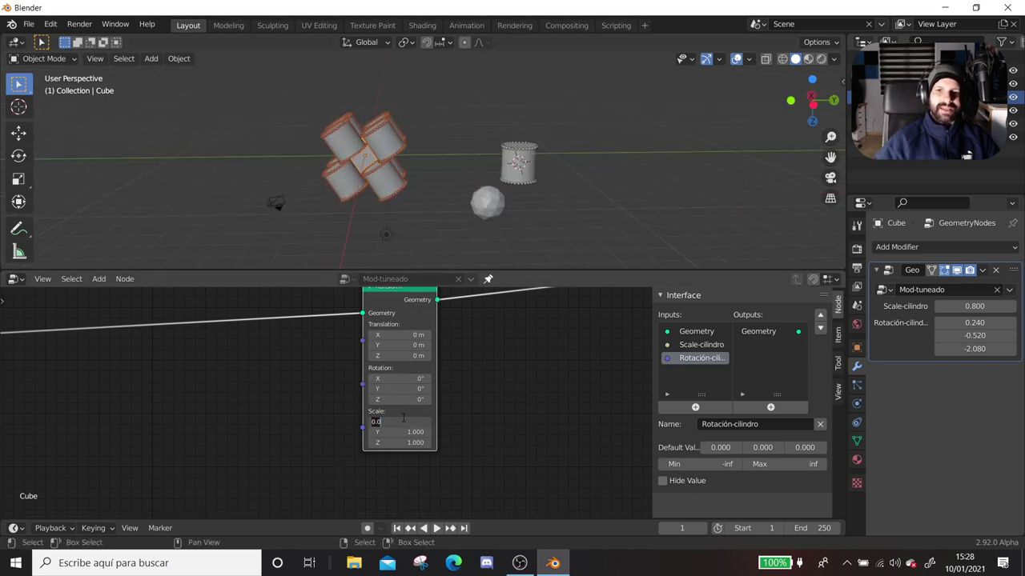
type("1")
key("Return")
mouse_move(384, 213)
middle_mouse_down()
mouse_move(397, 129)
mouse_move(408, 127)
middle_mouse_up()
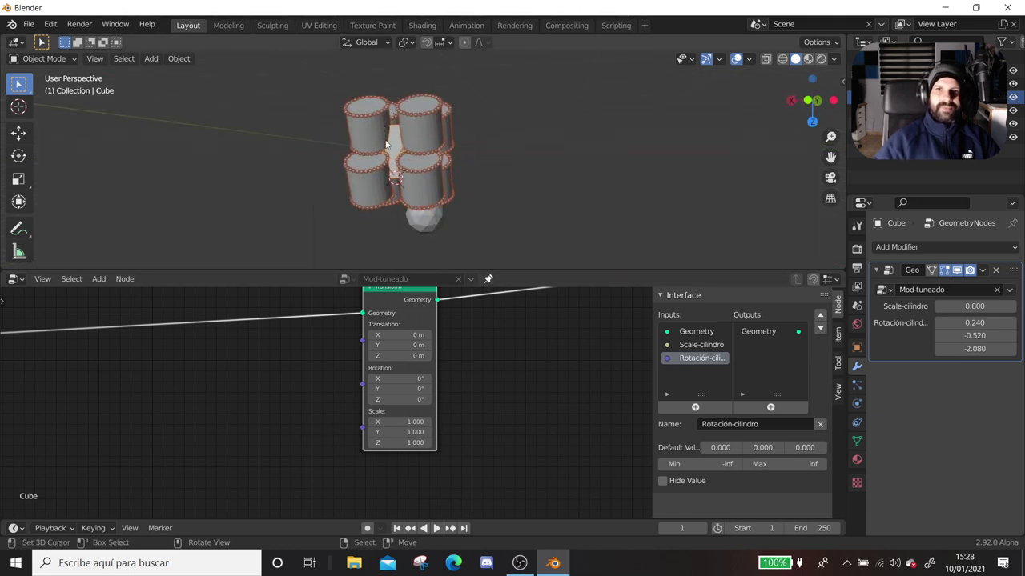
scroll(498, 377, "down", 1)
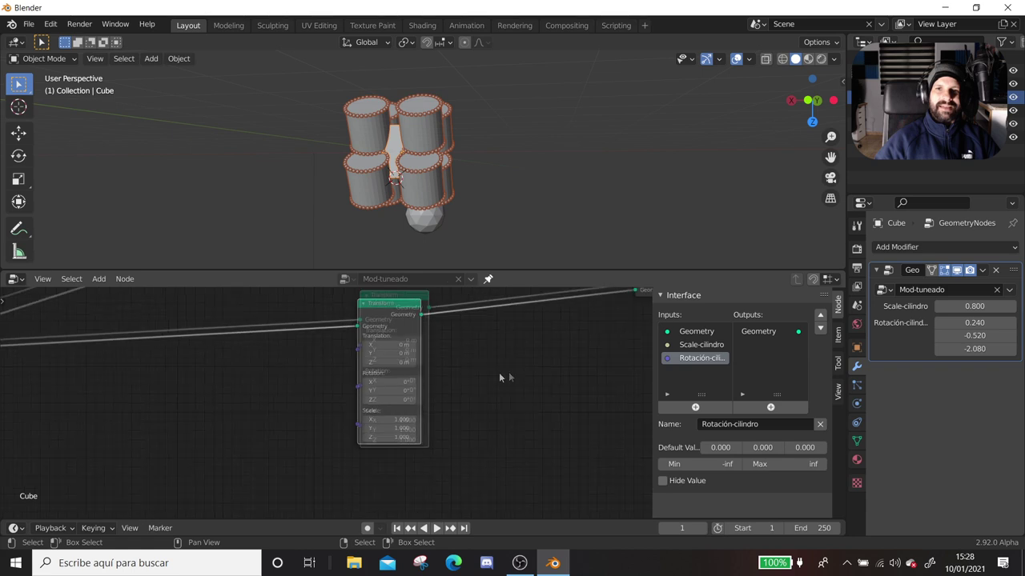
- Link the Transform node's Scale socket to Group Input, exposing it on the modifier
scroll(498, 377, "down", 3)
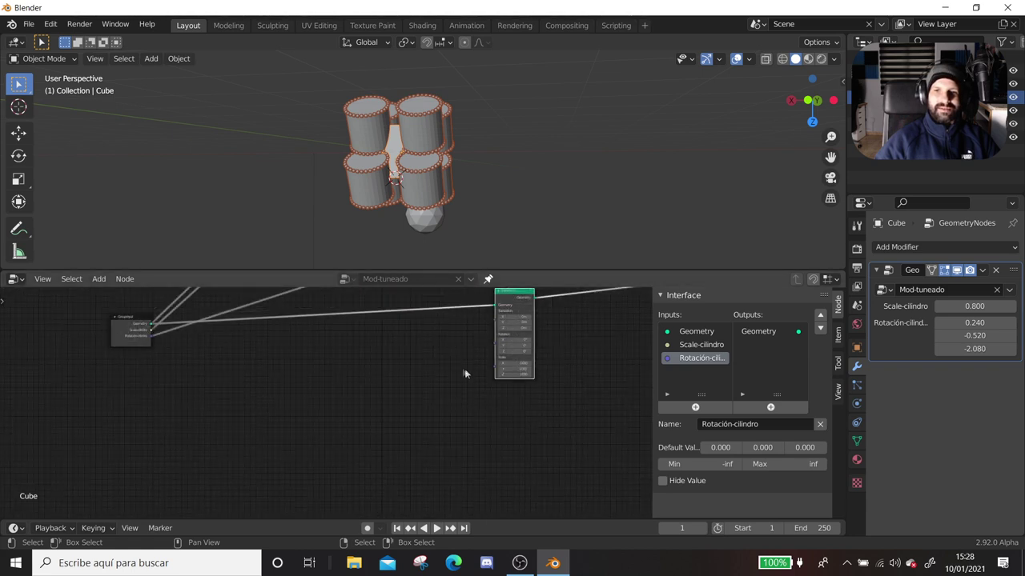
mouse_move(496, 365)
left_mouse_down()
mouse_move(320, 373)
mouse_move(140, 339)
mouse_move(148, 342)
left_mouse_up()
middle_click_drag(496, 416, 357, 417)
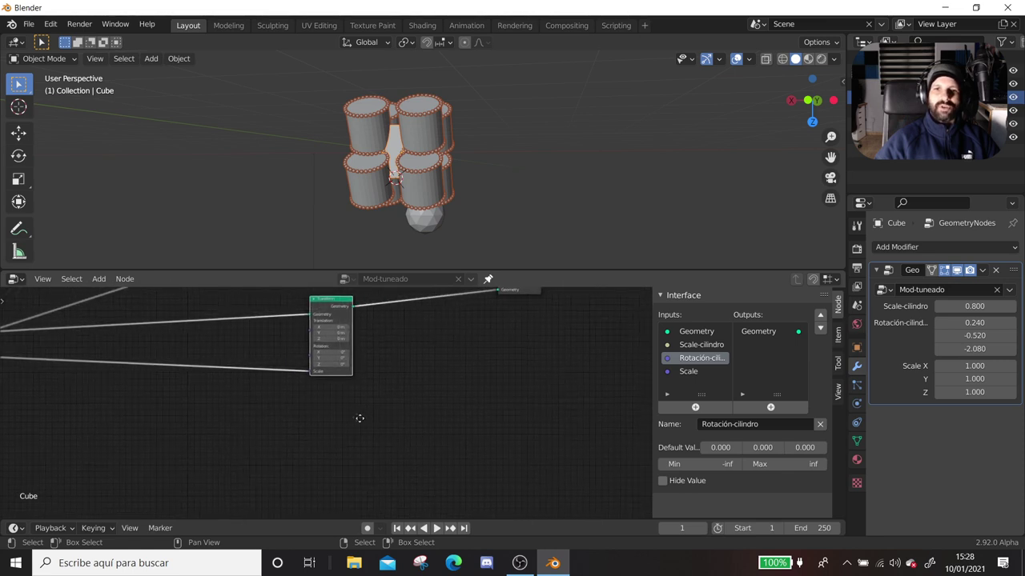
scroll(356, 330, "up", 1)
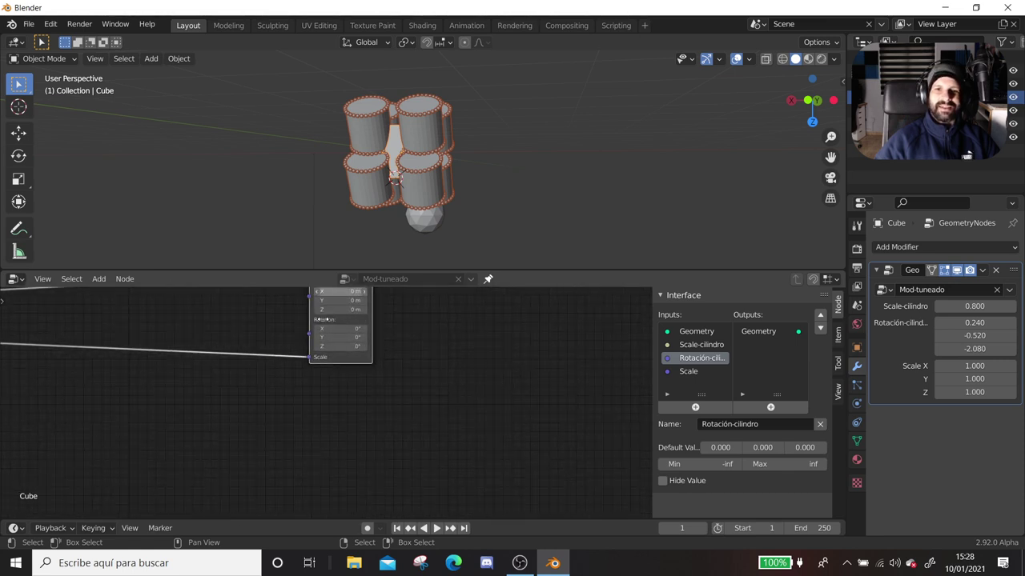
scroll(336, 336, "up", 1)
scroll(368, 368, "up", 1)
scroll(386, 393, "up", 1)
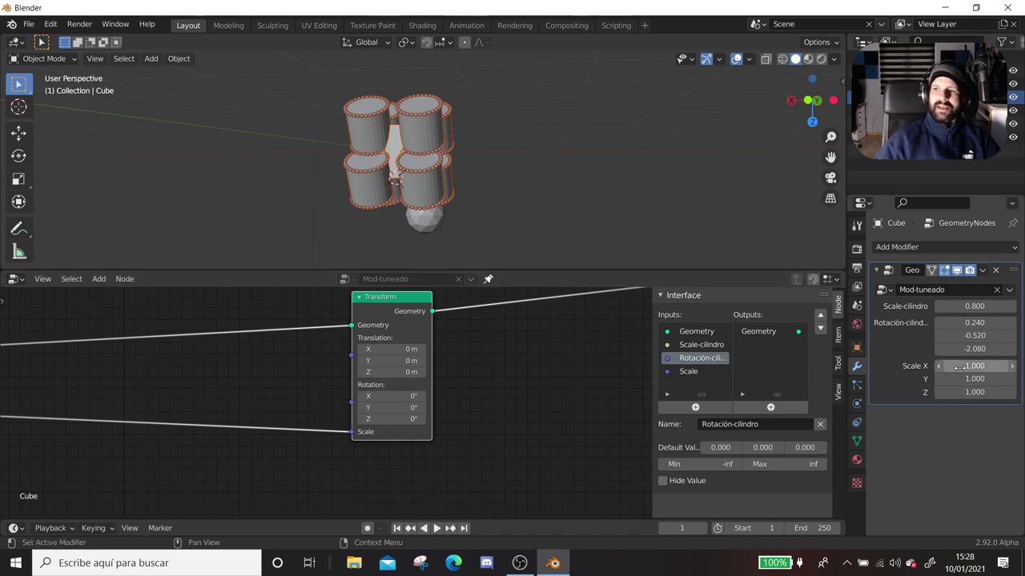
- Stretch the cube to 2.620 × 3.460 × 1.000 through the exposed Scale input
mouse_move(960, 366)
left_mouse_down()
mouse_move(992, 365)
mouse_move(988, 392)
left_mouse_up()
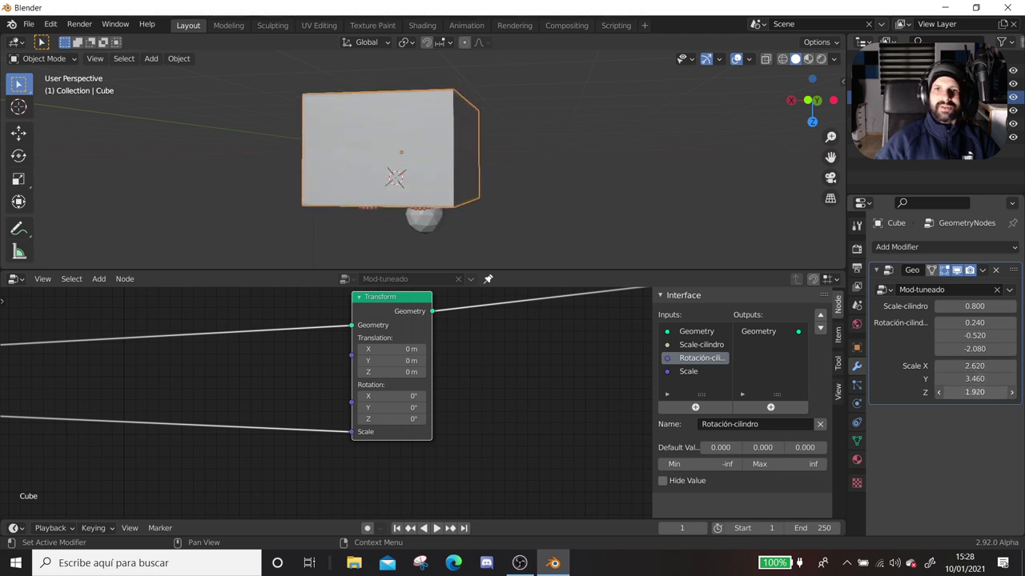
key("Escape")
scroll(431, 410, "down", 1)
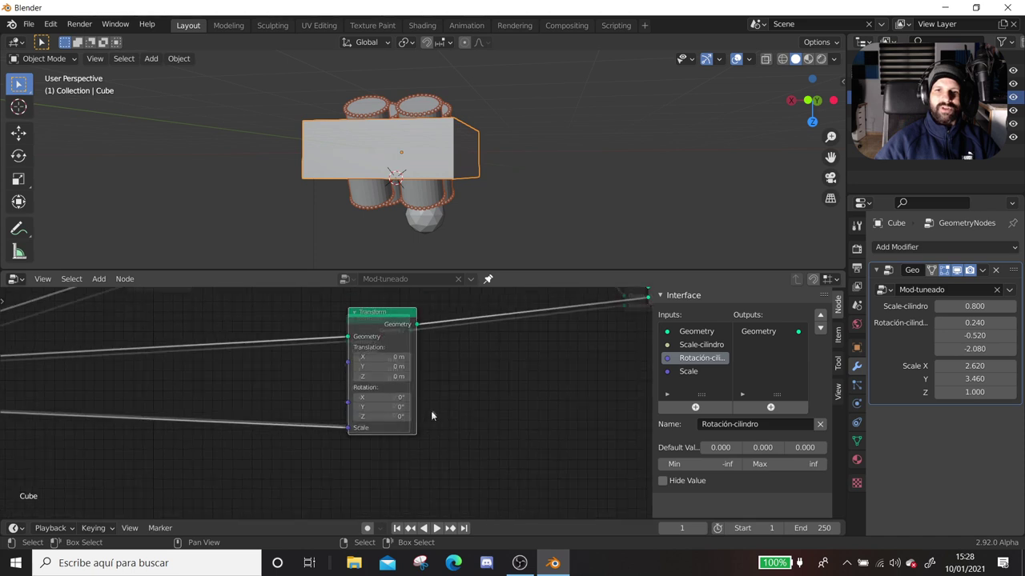
scroll(433, 404, "down", 3)
scroll(432, 392, "down", 1)
middle_click_drag(430, 389, 533, 372)
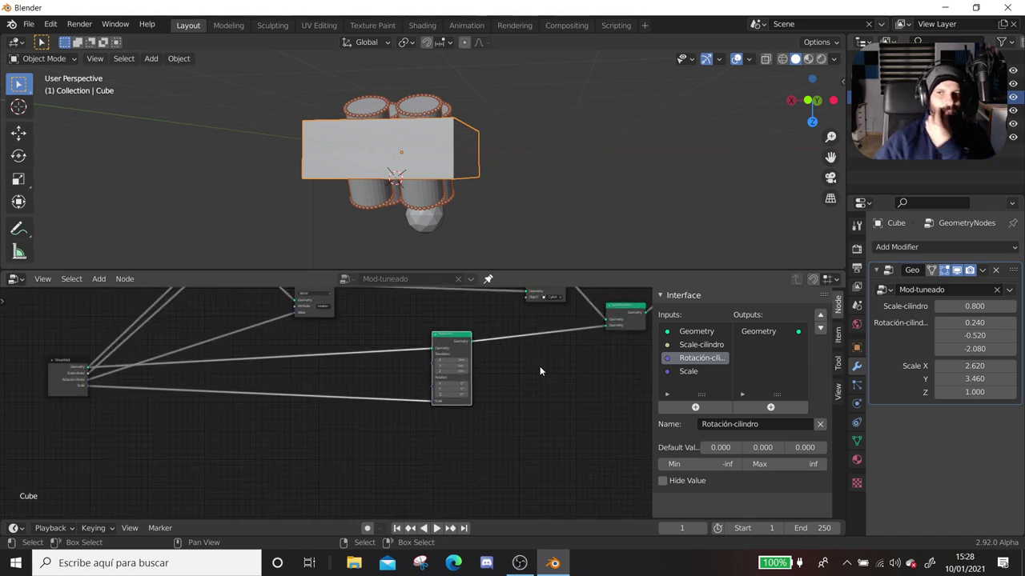
scroll(509, 386, "up", 2)
middle_click_drag(509, 391, 436, 395)
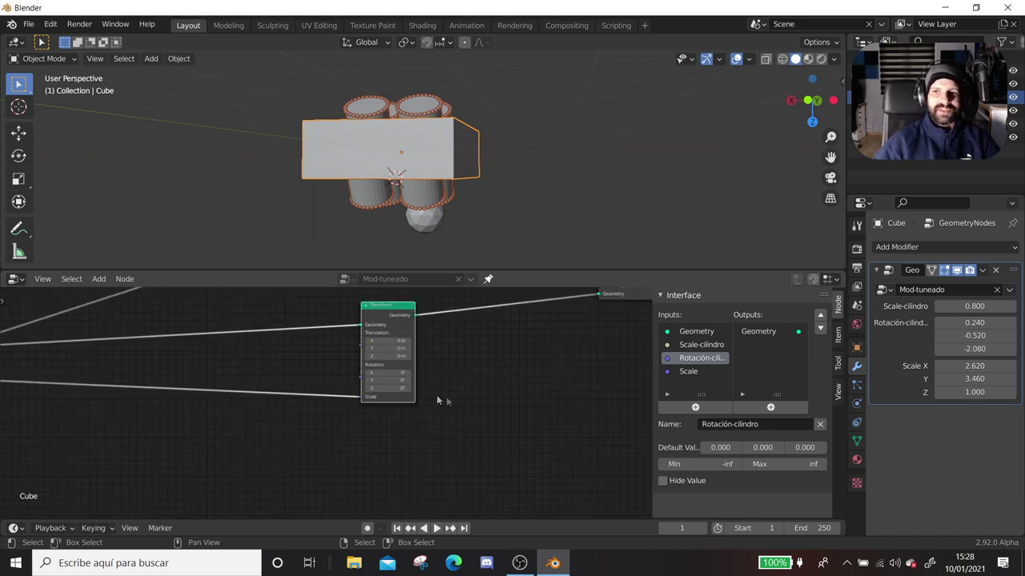
double_click(689, 371)
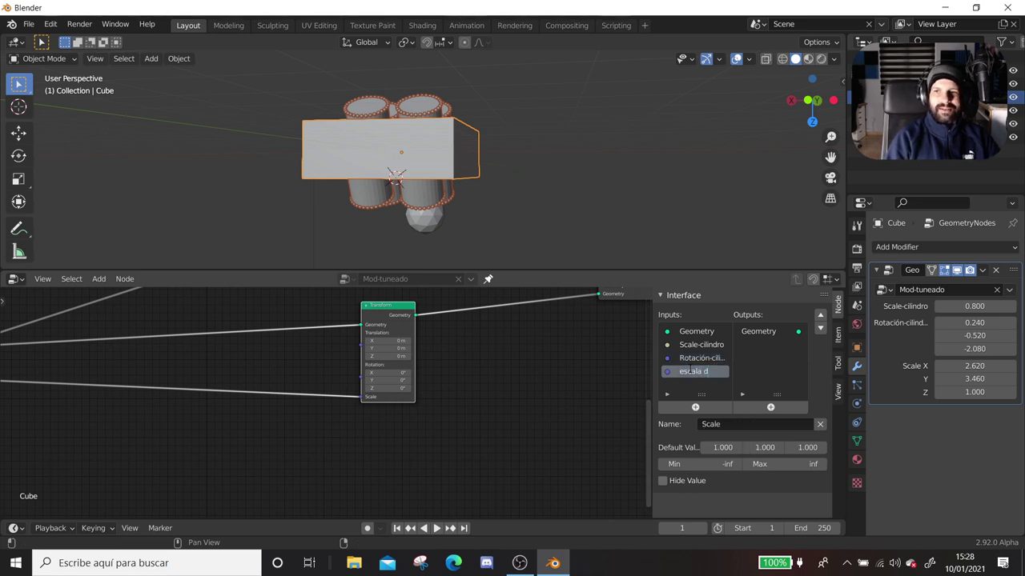
- Rename the cube scale input to 'Escala del cubo' and set Scale-cilindro 0.63, Rotación-cilindro X 4.92
type("Escala del cubo")
key("Return")
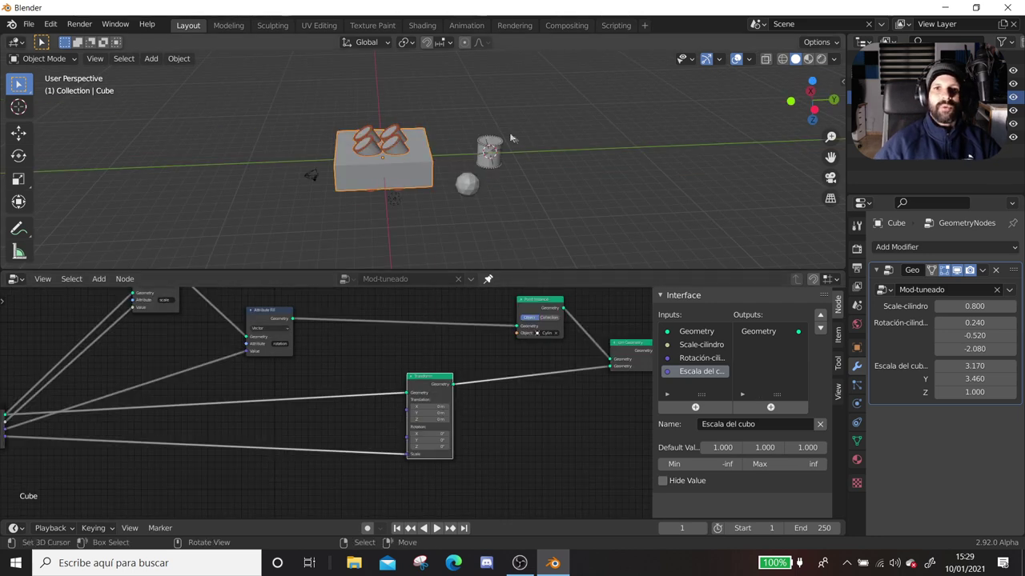
scroll(432, 148, "up", 3)
middle_click_drag(433, 148, 426, 159)
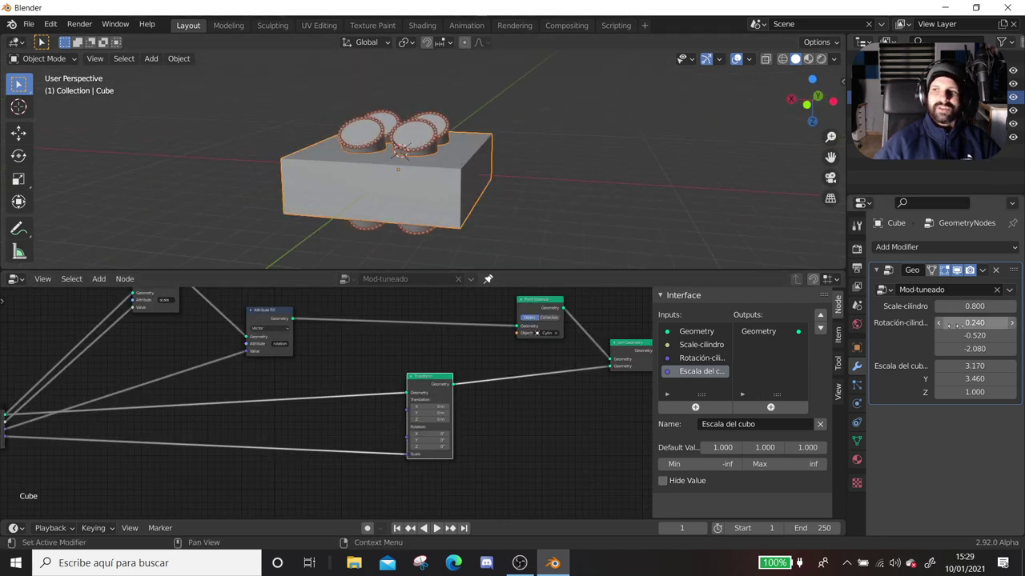
key("BackSpace")
left_click_drag(975, 305, 992, 323)
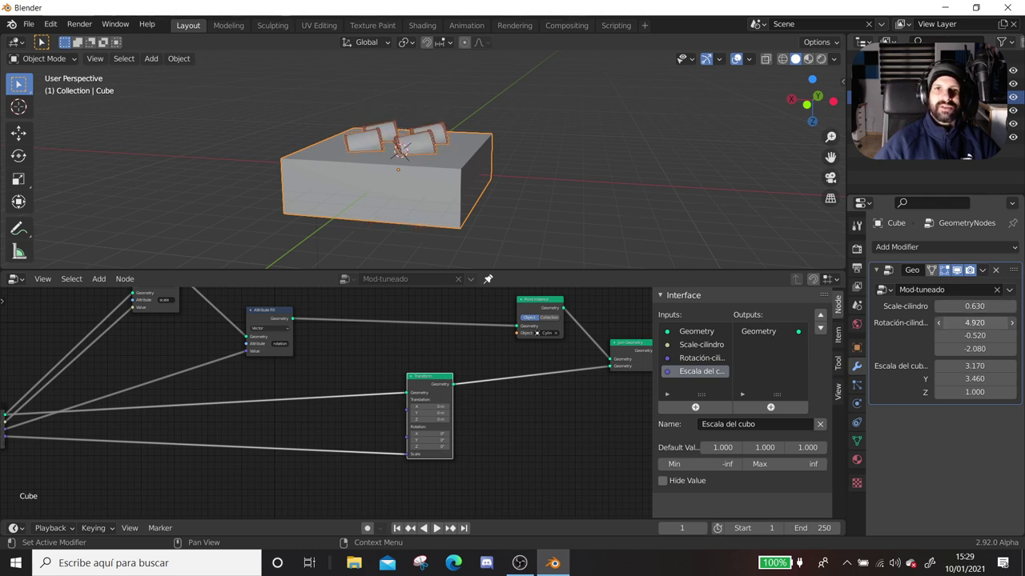
- Widen the cube to 3.53 on X and expose the Transform node's Rotation as a modifier input
mouse_move(965, 365)
left_mouse_down()
mouse_move(981, 365)
mouse_move(976, 393)
left_mouse_up()
middle_click_drag(475, 425, 528, 392)
scroll(511, 390, "up", 2)
scroll(404, 372, "up", 1)
middle_click_drag(403, 372, 497, 381)
scroll(497, 381, "down", 2)
left_click_drag(521, 393, 13, 400)
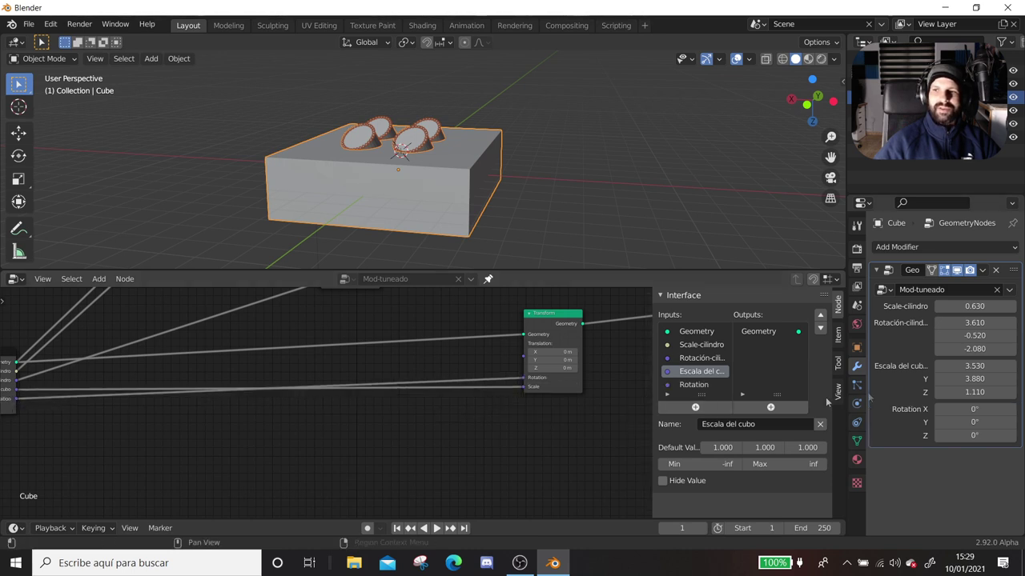
- Tilt the cube to Rotation X -11.3° and Y 5.87°
mouse_move(974, 409)
left_mouse_down()
mouse_move(1010, 409)
mouse_move(980, 422)
left_mouse_up()
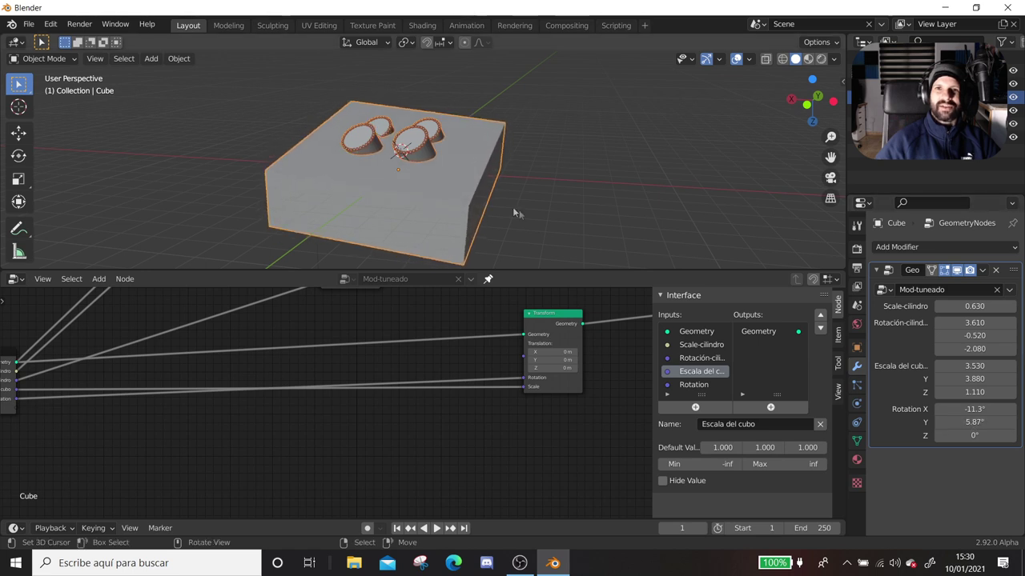
scroll(512, 194, "down", 3)
middle_click_drag(513, 183, 344, 148)
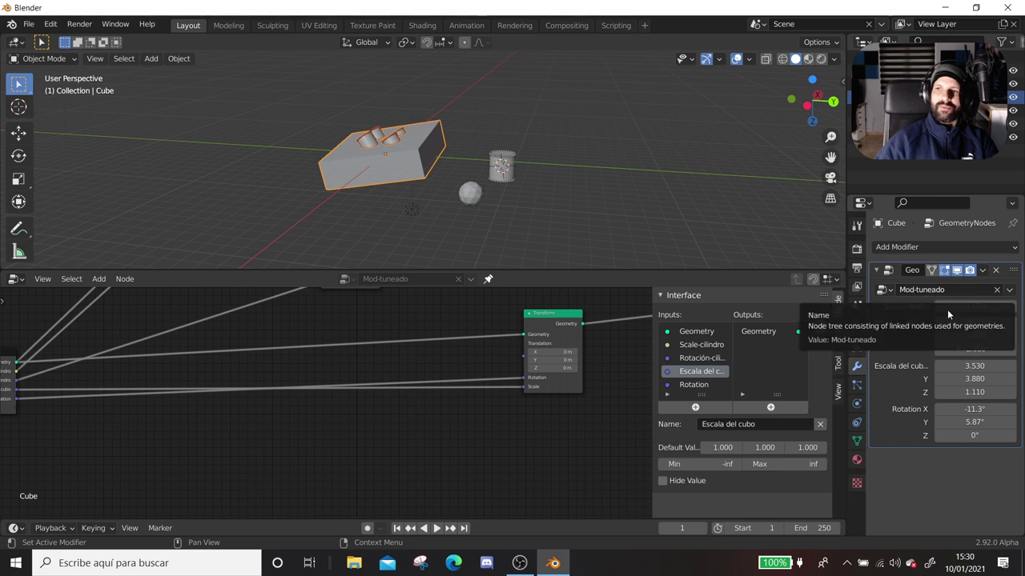
left_click(907, 246)
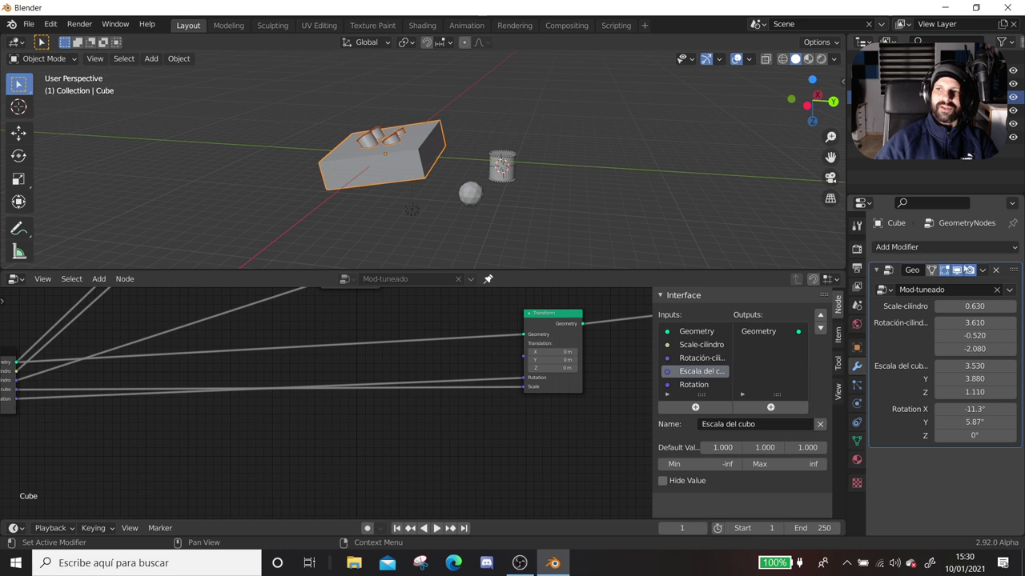
left_click(981, 275)
left_click(983, 276)
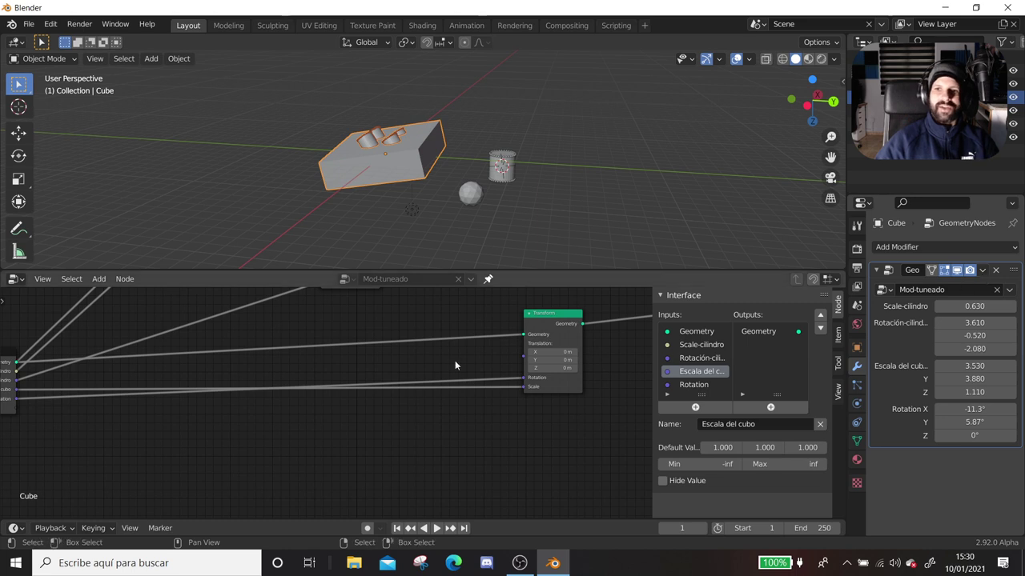
scroll(421, 440, "down", 2)
scroll(424, 429, "down", 3)
scroll(432, 421, "down", 2)
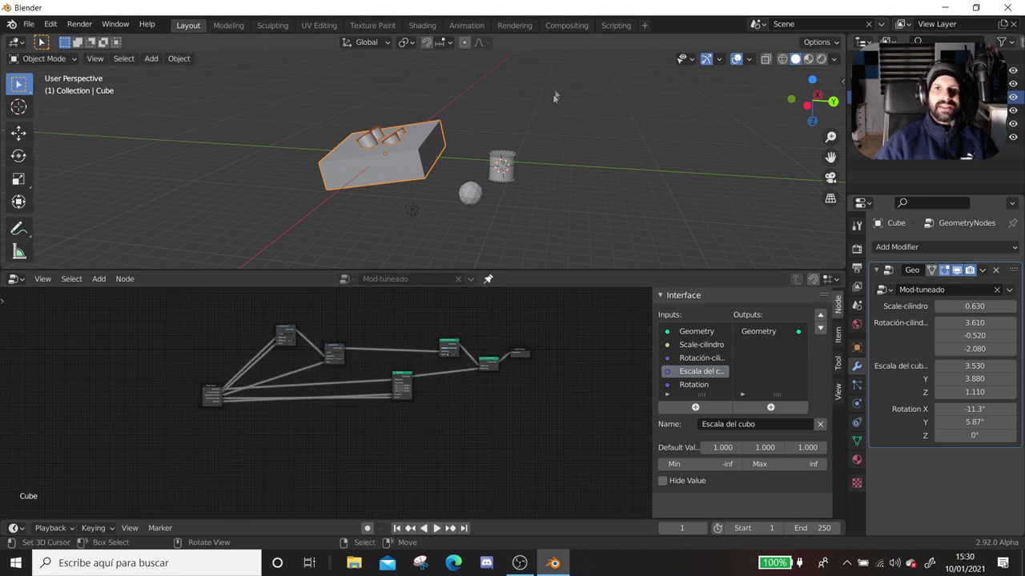